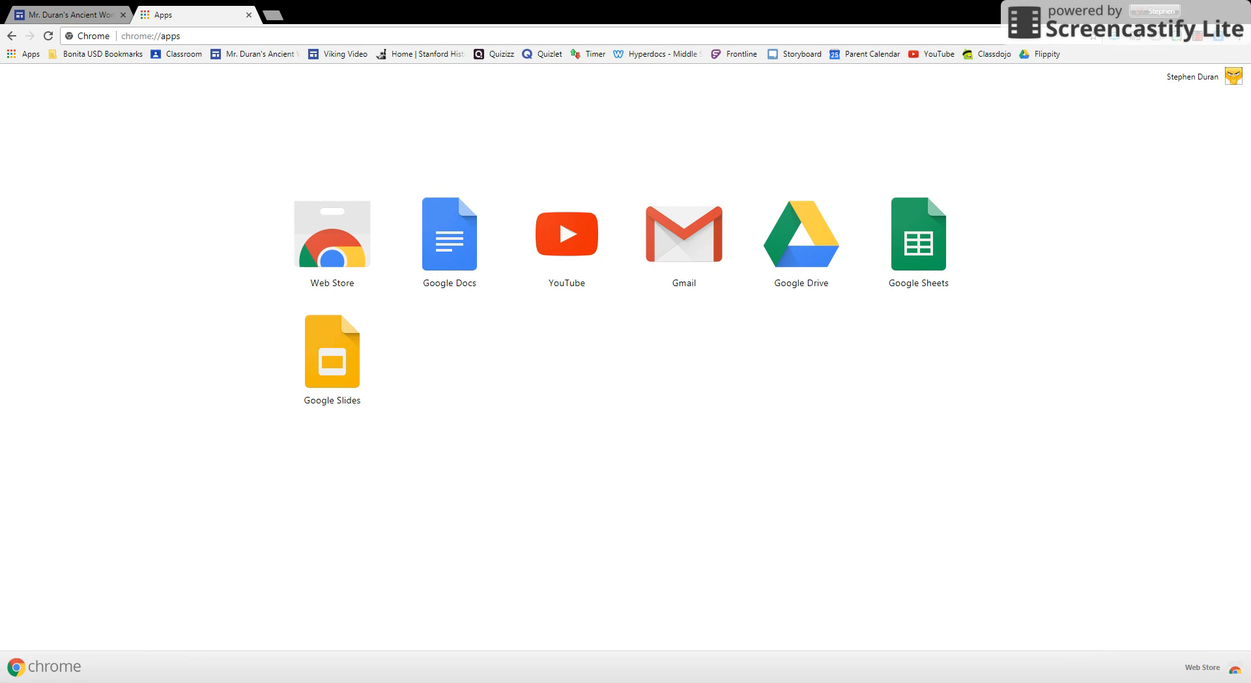
Open Google Drive and create a new Google My Maps map.
left_click(802, 266)
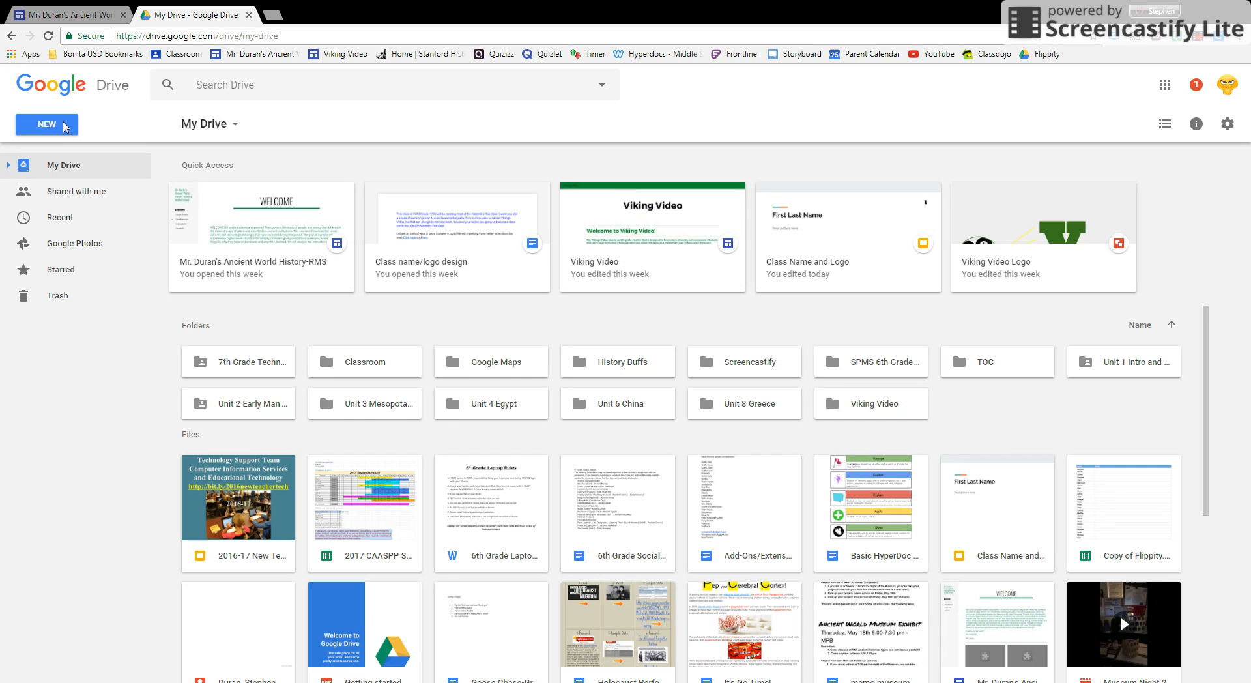
left_click(65, 133)
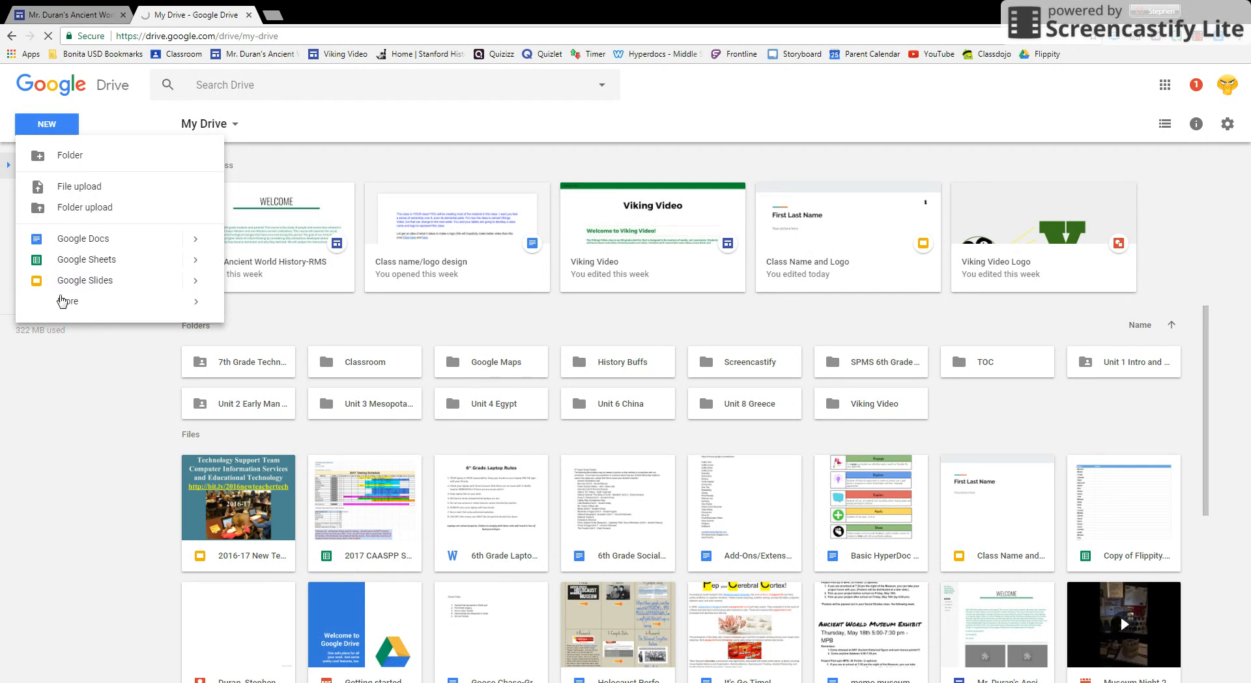
mouse_move(62, 306)
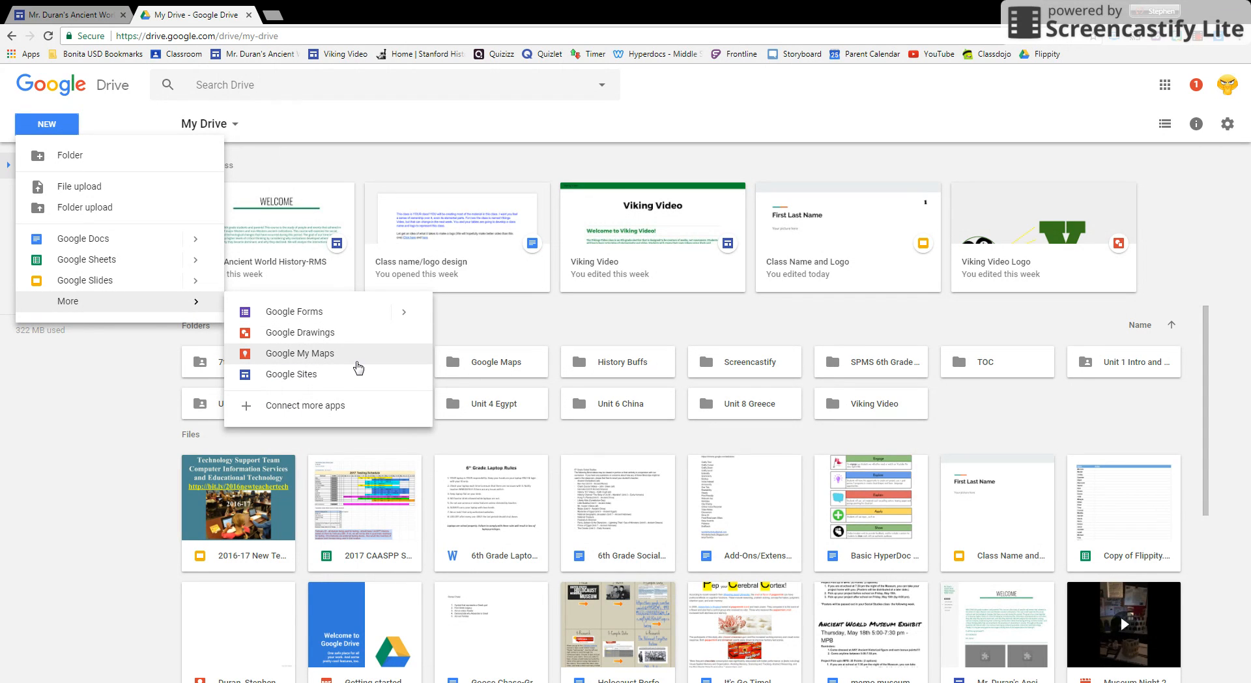
left_click(358, 367)
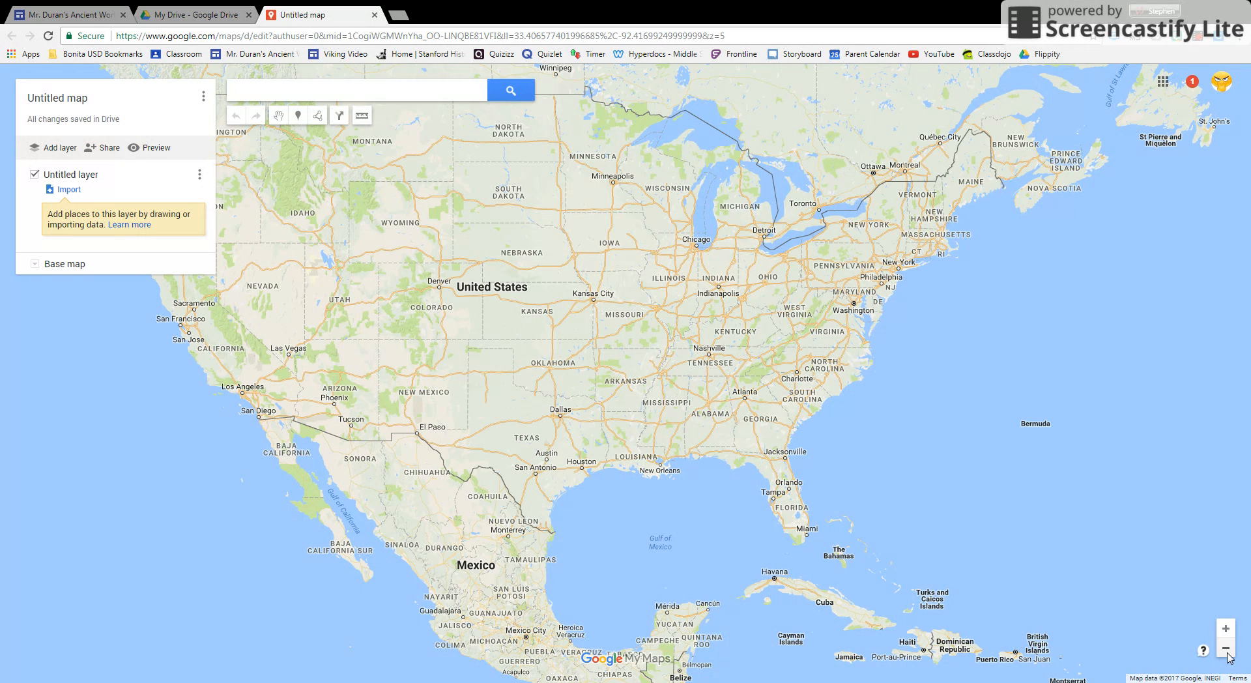
Change the base map style to Satellite and close the style chooser.
left_click(1225, 649)
left_click(1225, 649)
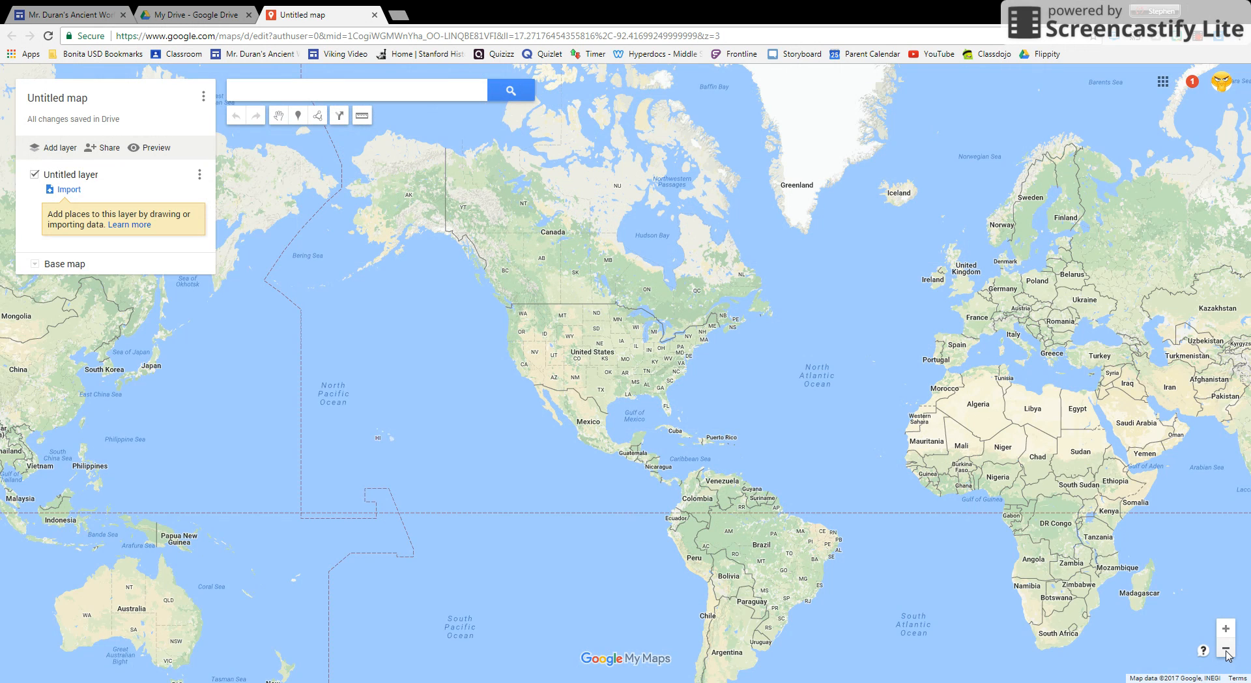
left_click_drag(899, 379, 683, 339)
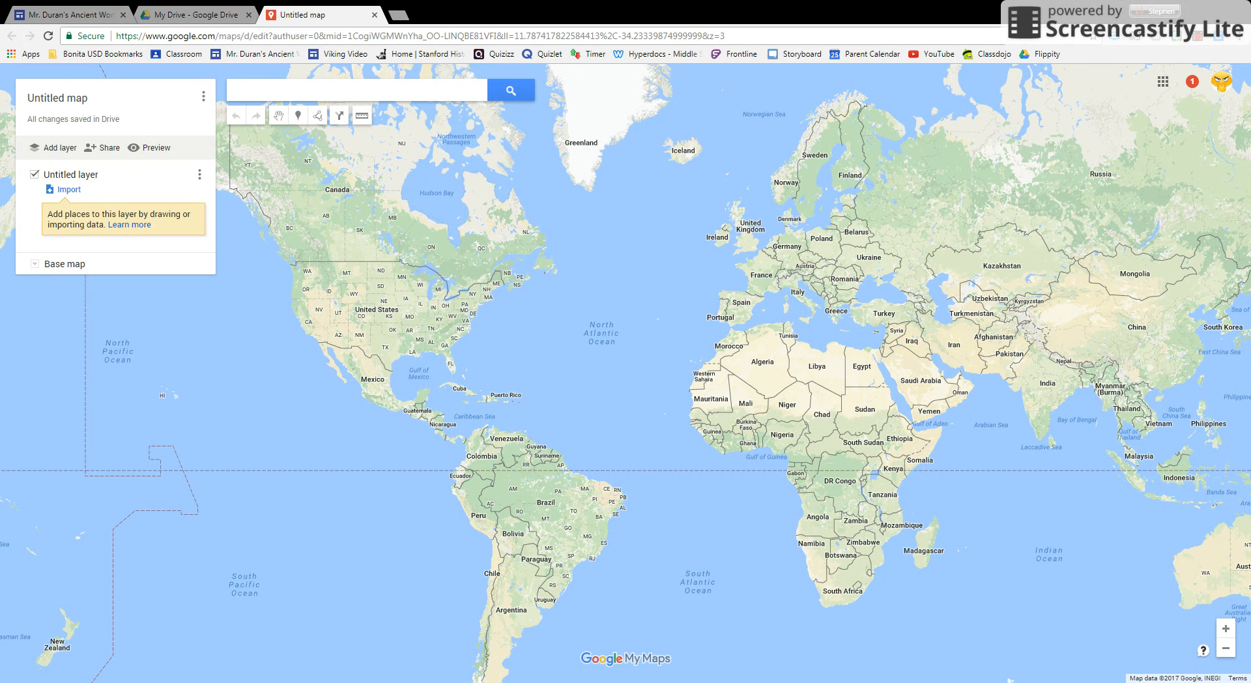
left_click(35, 265)
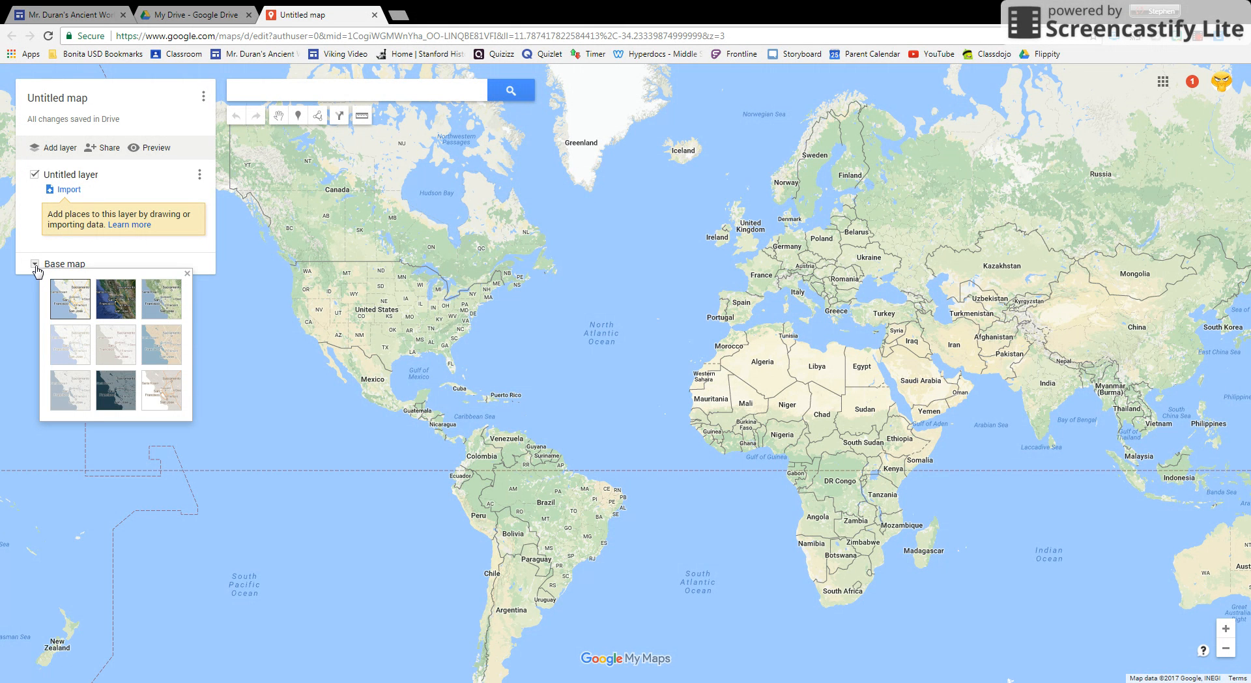
left_click(122, 315)
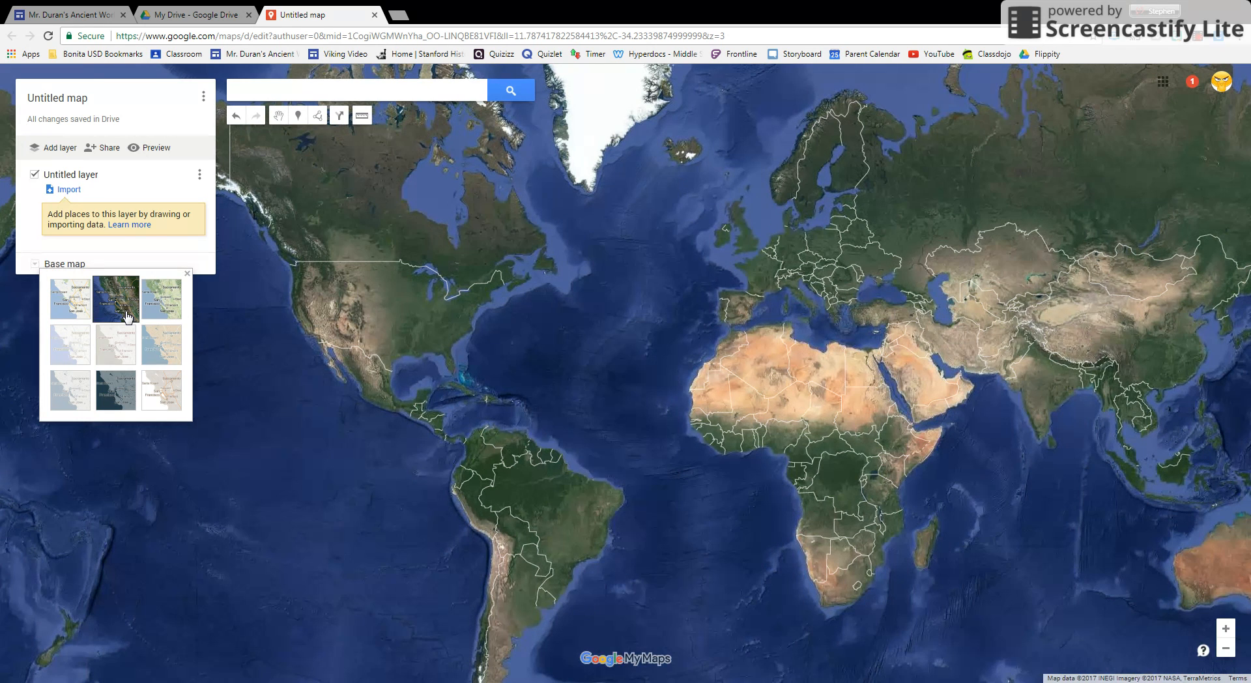
left_click(187, 274)
Title the map with the owner's last and first name followed by "Period 1" and save it.
left_click_drag(702, 395, 667, 383)
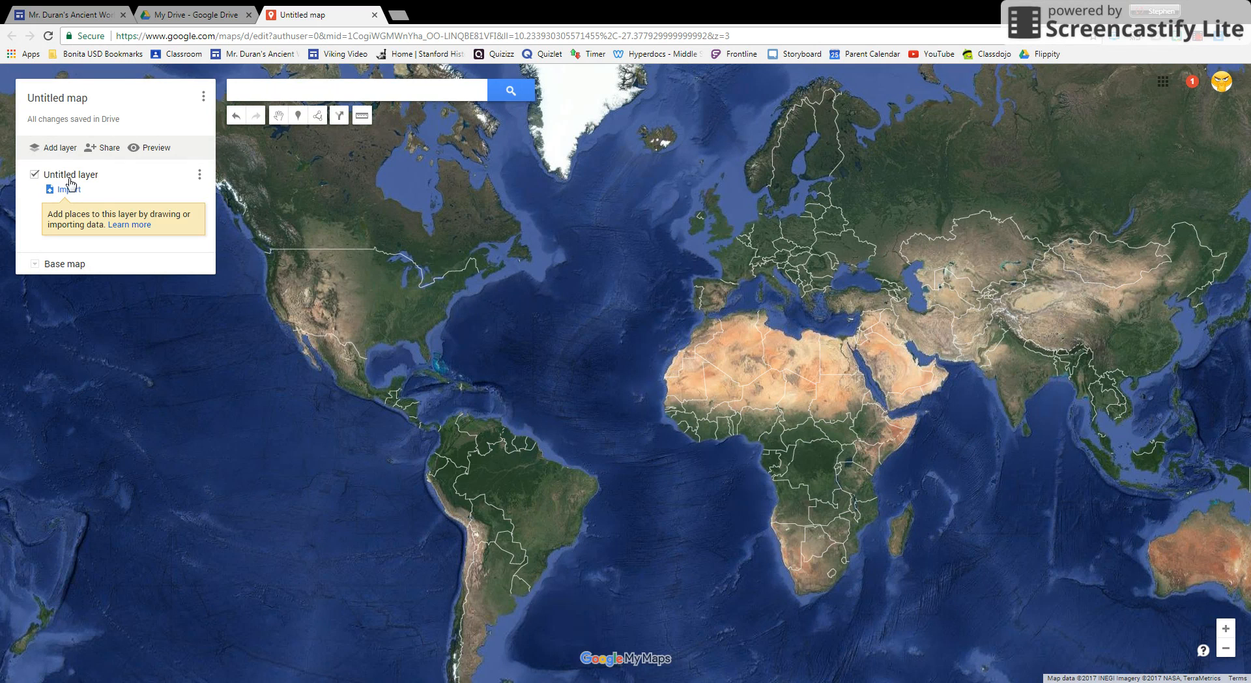
left_click(54, 106)
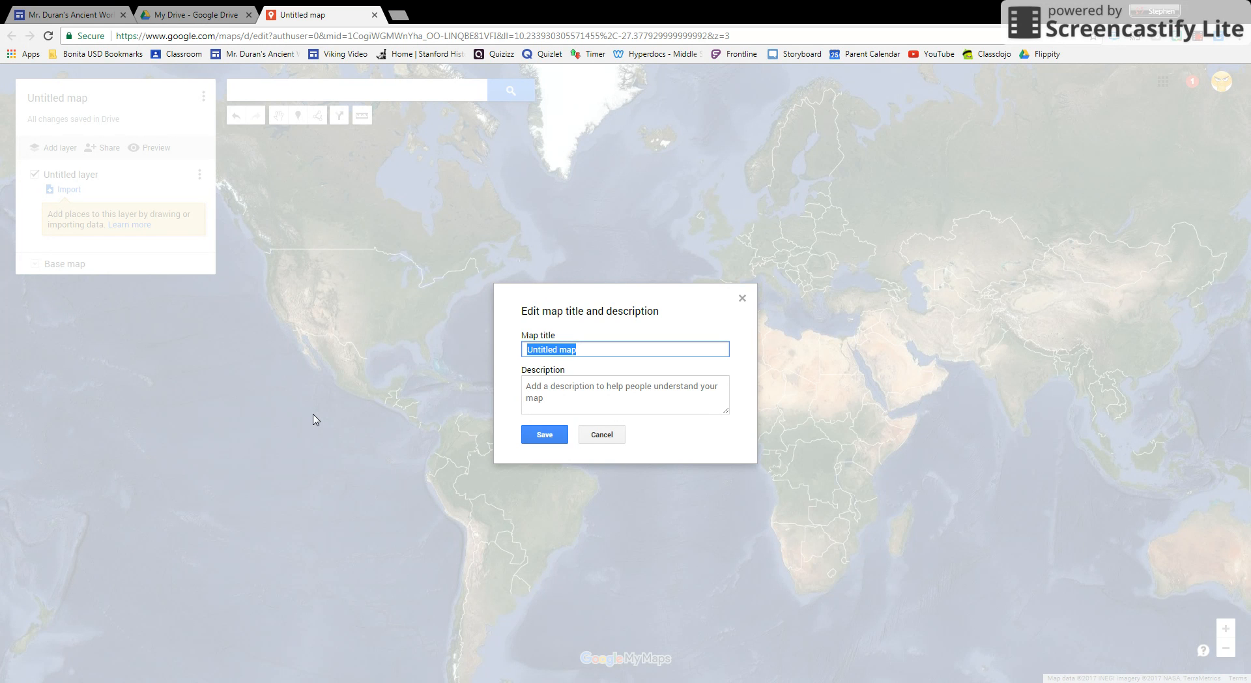
type("Duran, Stephen Perio")
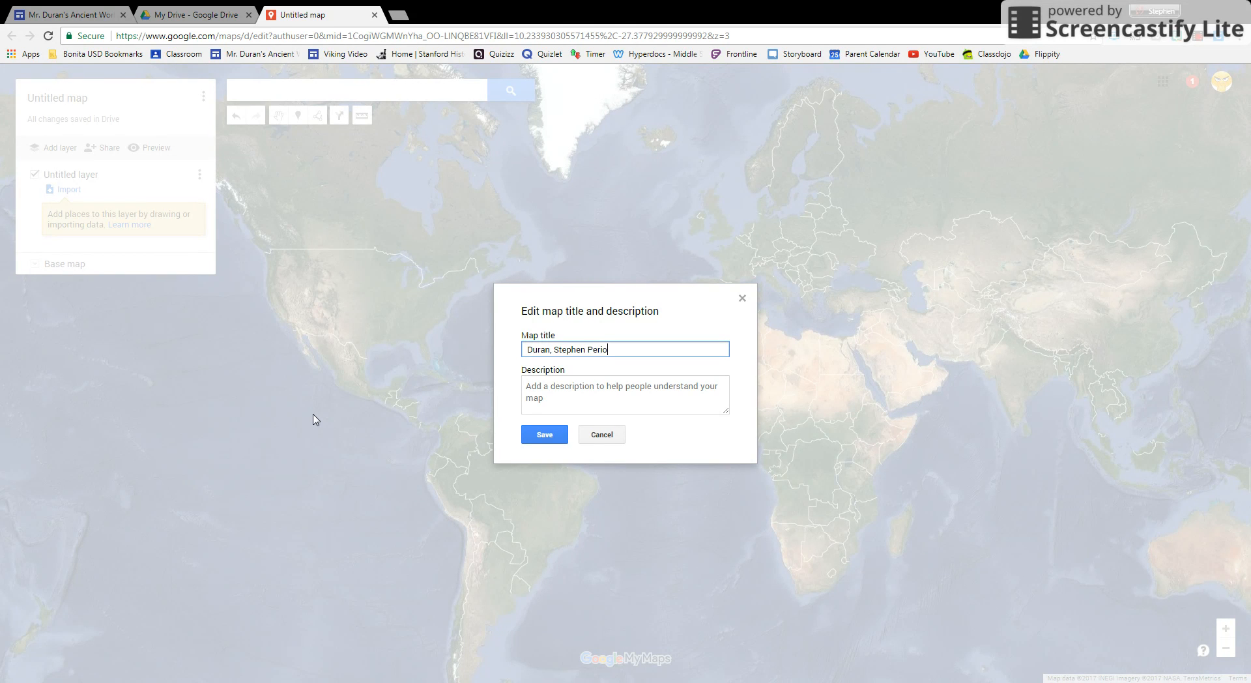
type("d 1")
left_click(546, 436)
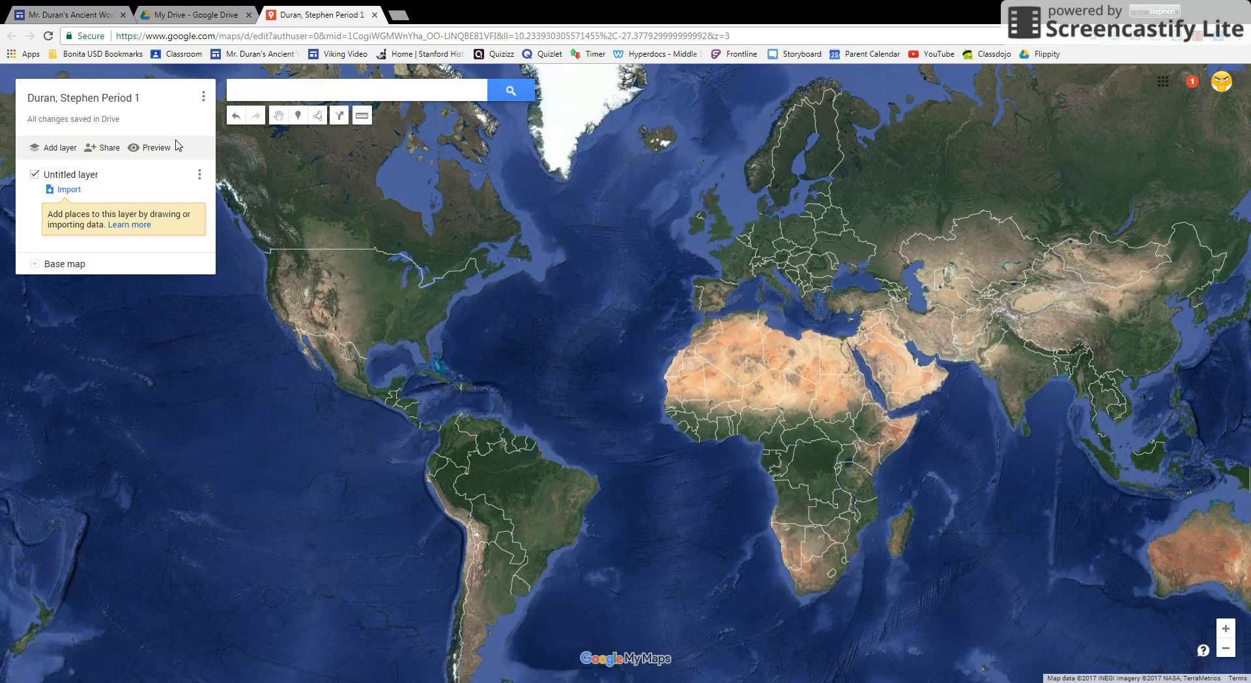
Turn on link sharing for the map so that anyone with the link can view it.
left_click(106, 151)
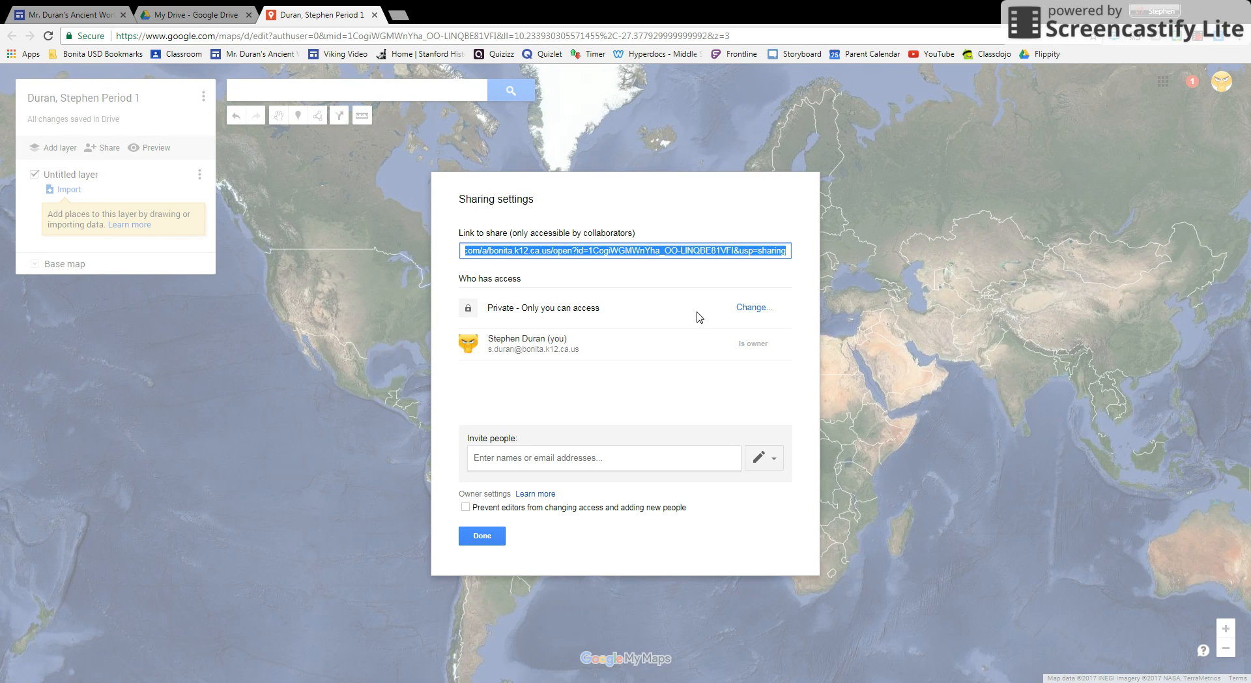
left_click(754, 310)
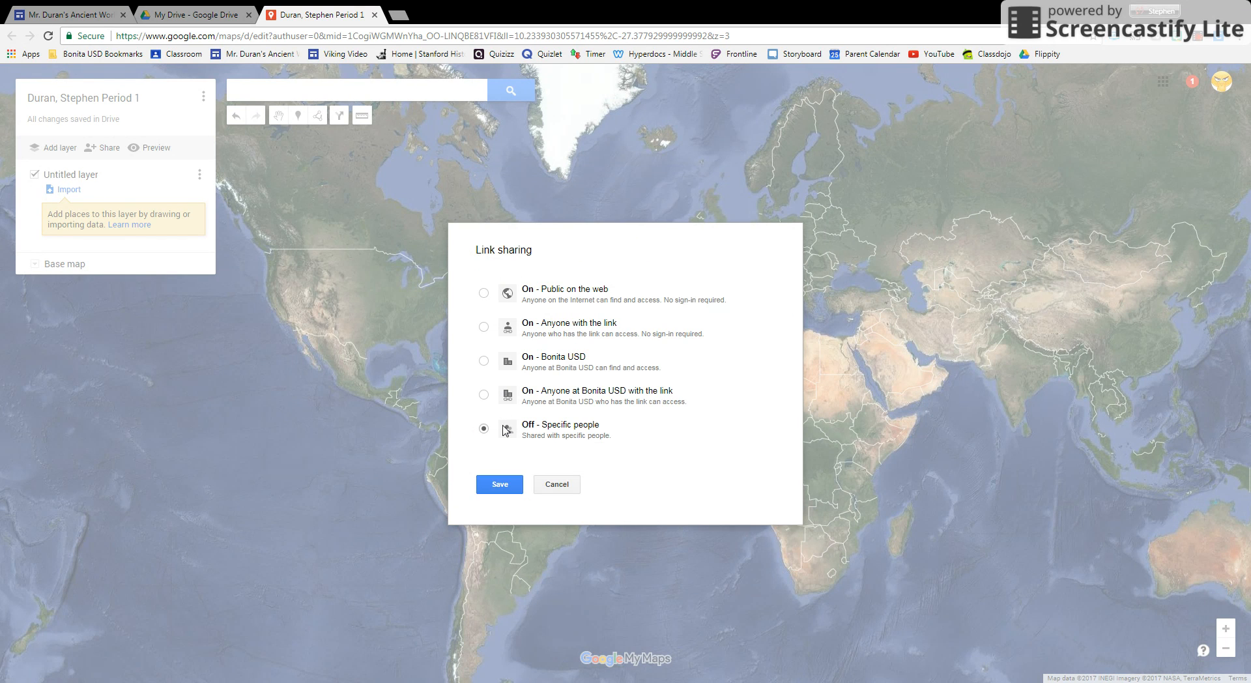
left_click(482, 329)
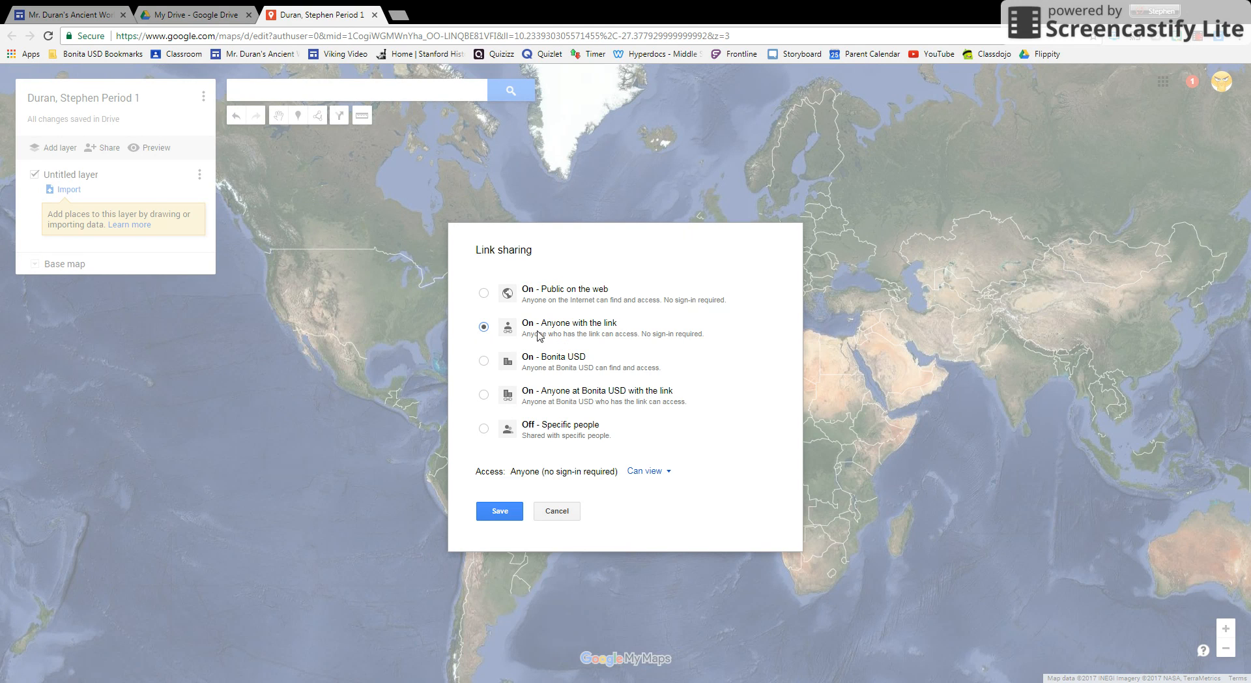
left_click(500, 513)
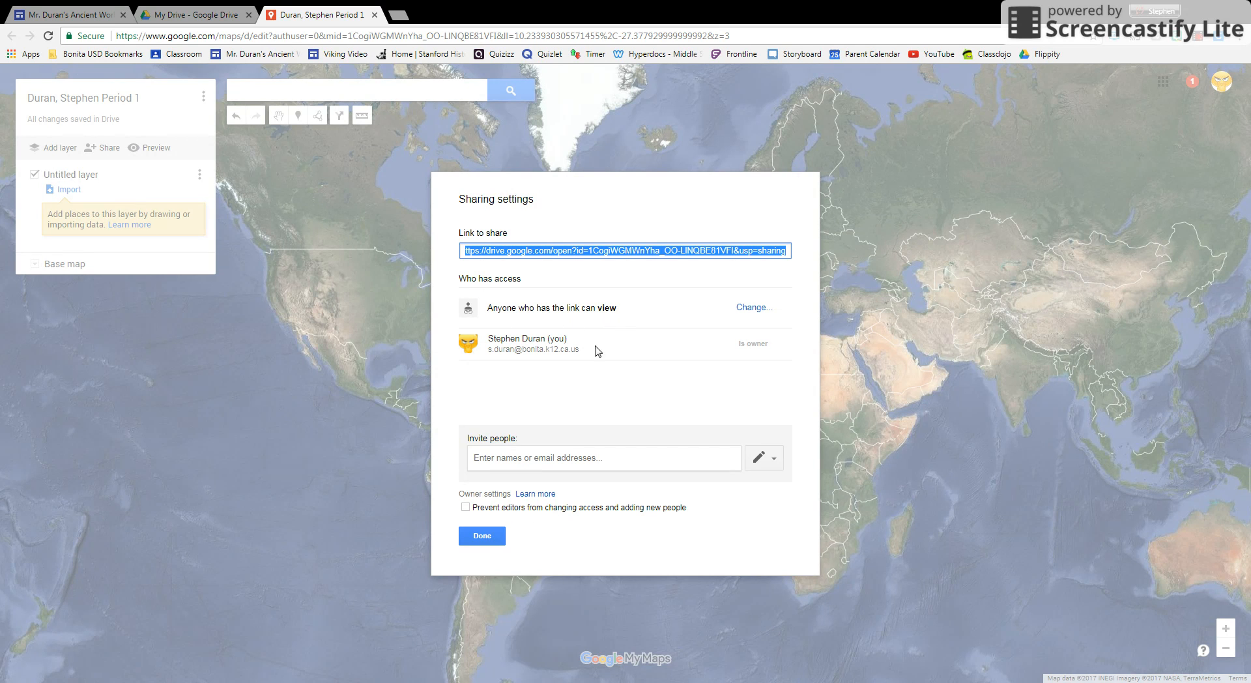
left_click(472, 539)
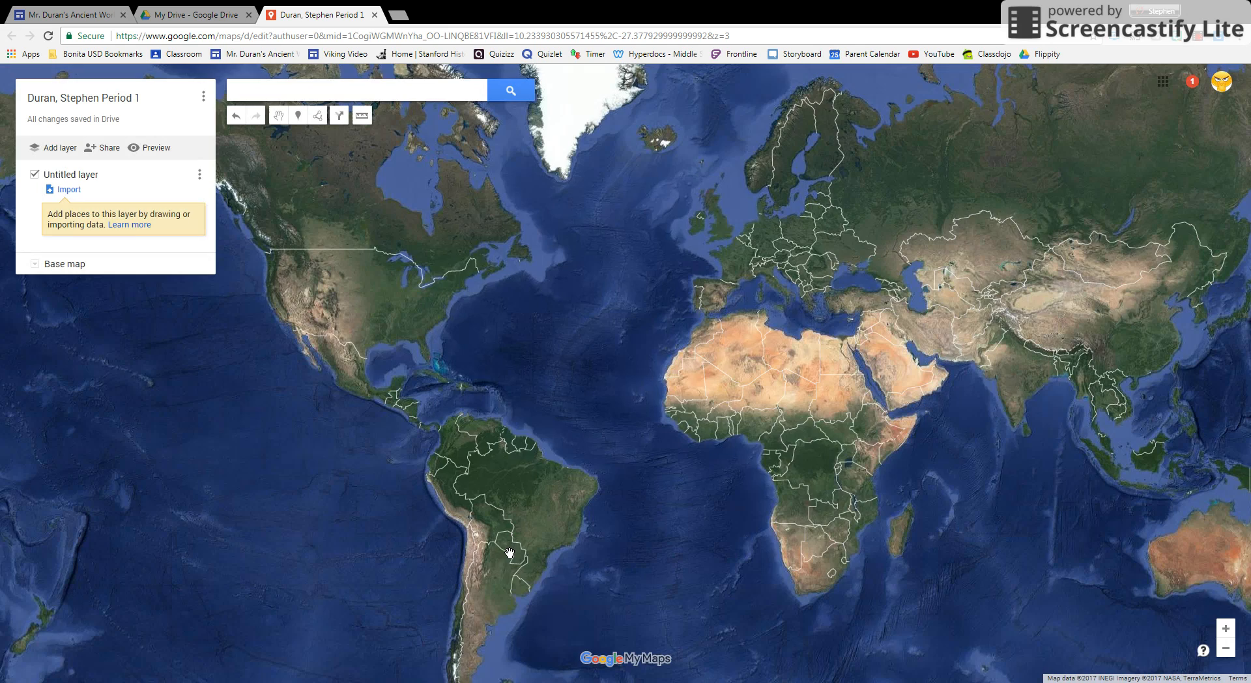
Rename the untitled layer to "Unit#1 Geography" and save the name.
scroll(440, 381, "down", 1)
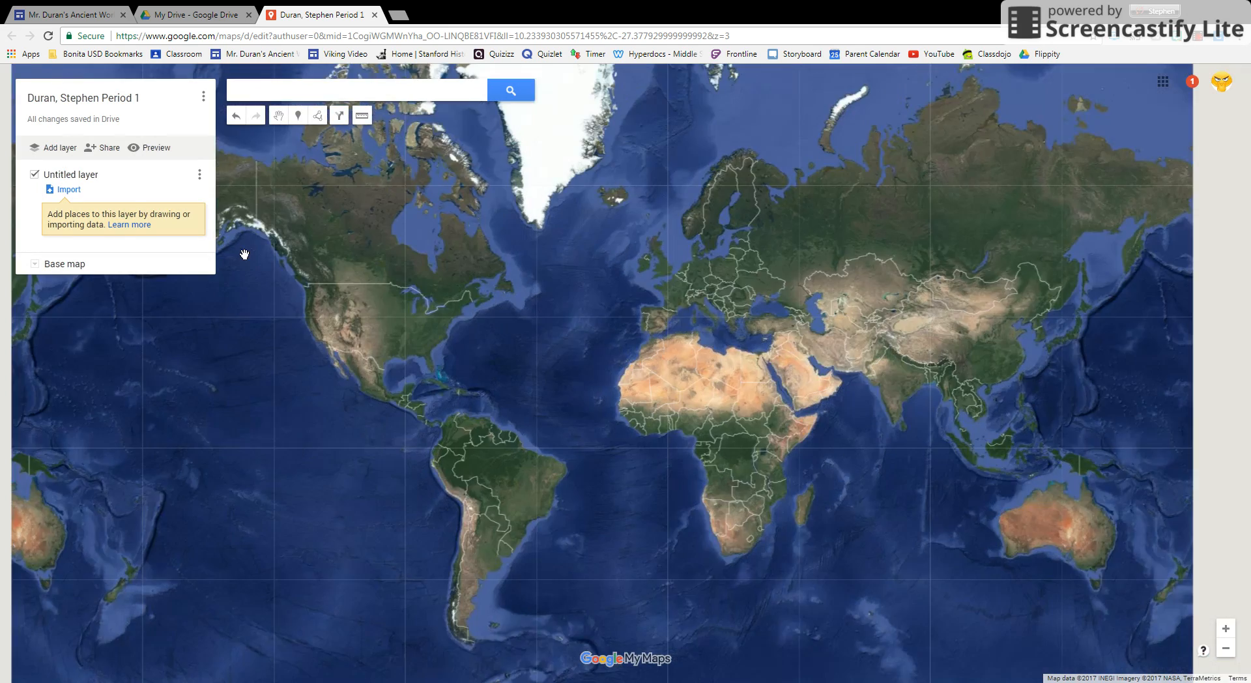
scroll(694, 334, "up", 1)
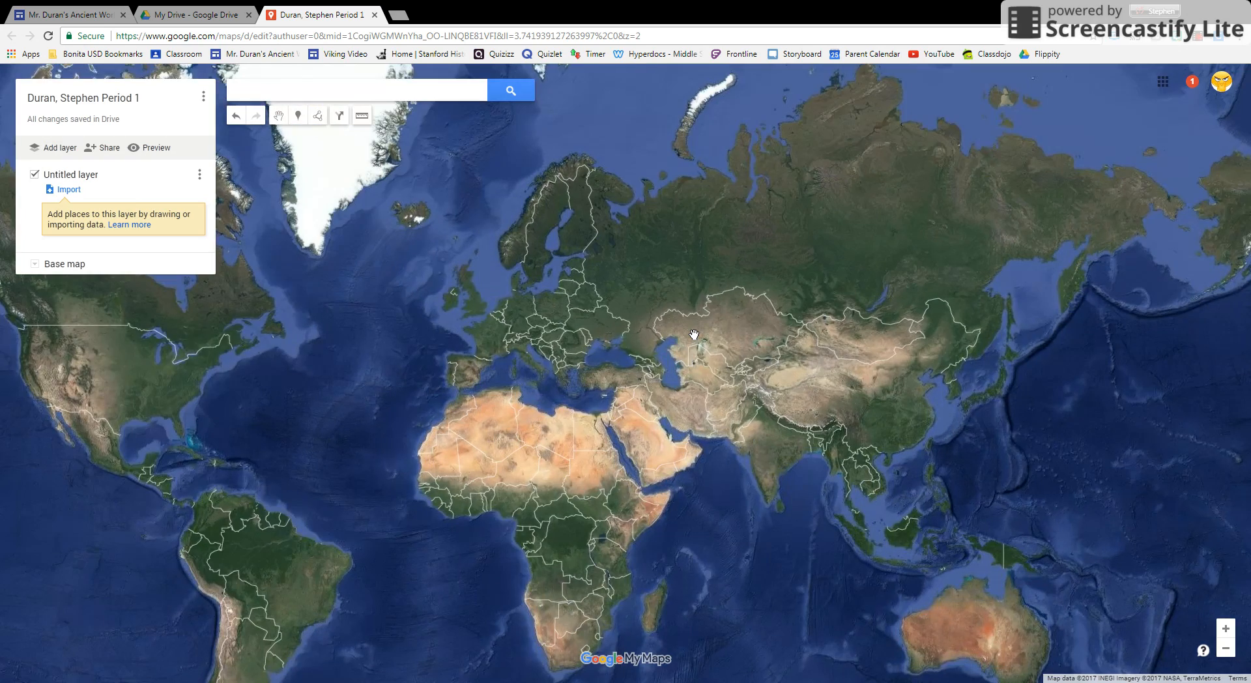
scroll(694, 334, "down", 1)
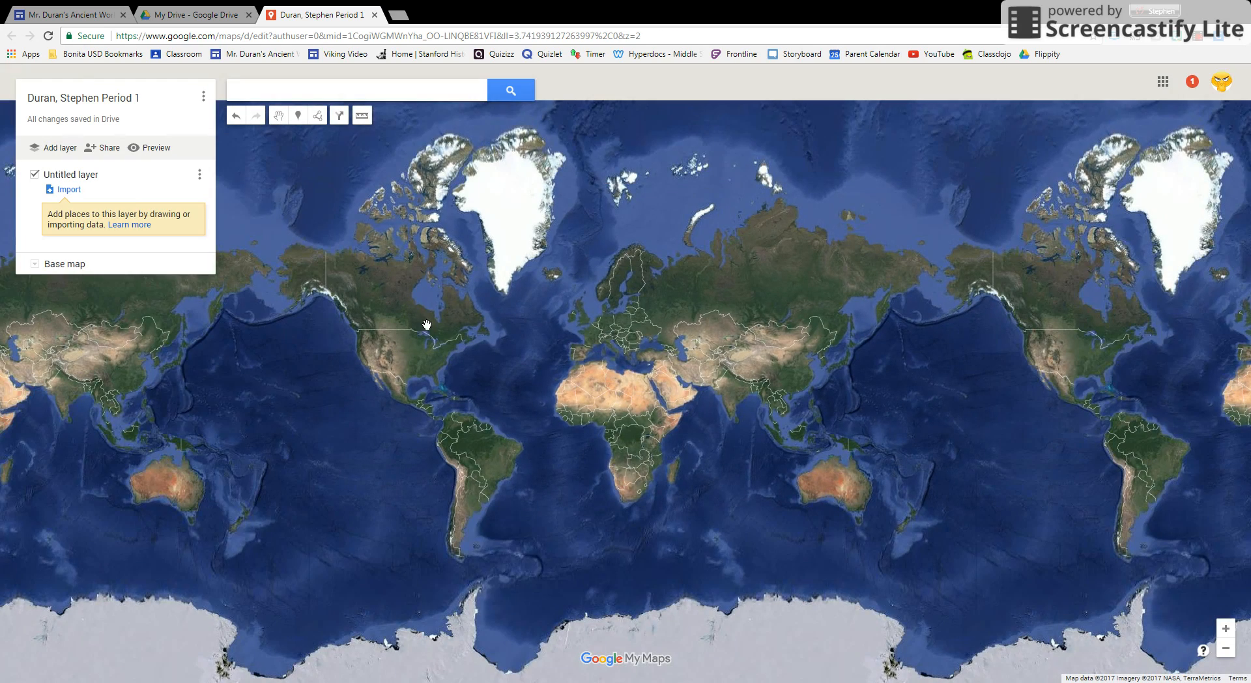
left_click(1226, 628)
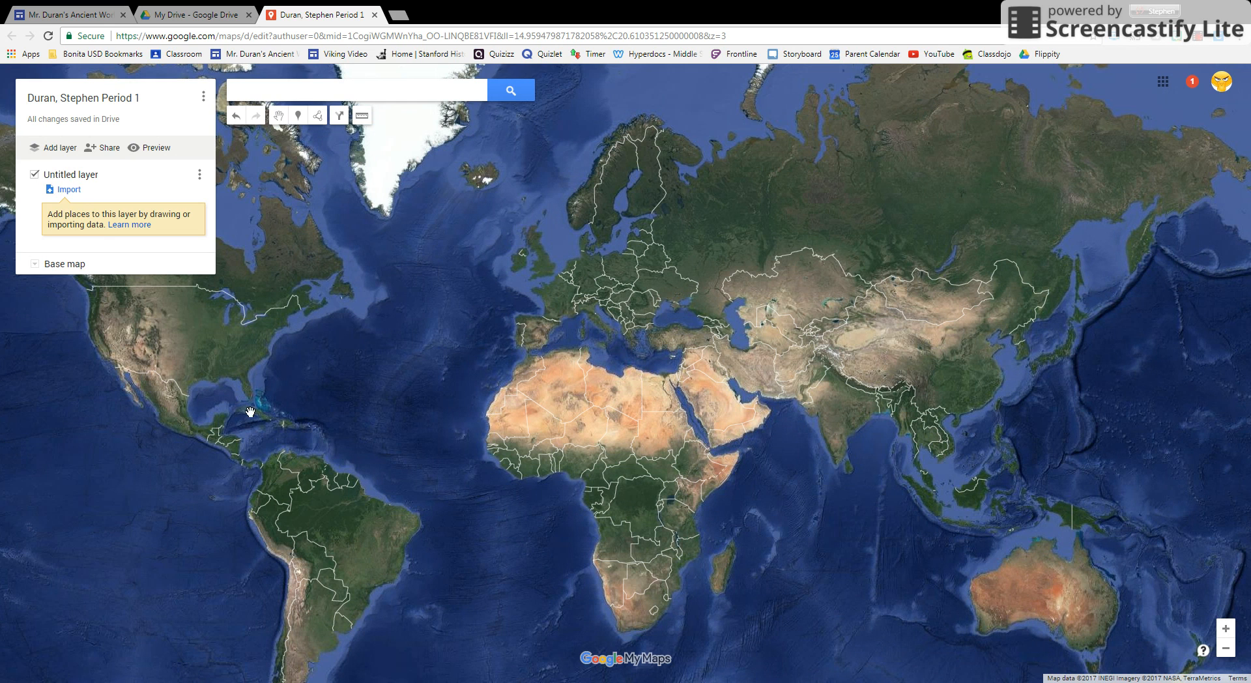
left_click_drag(344, 418, 436, 423)
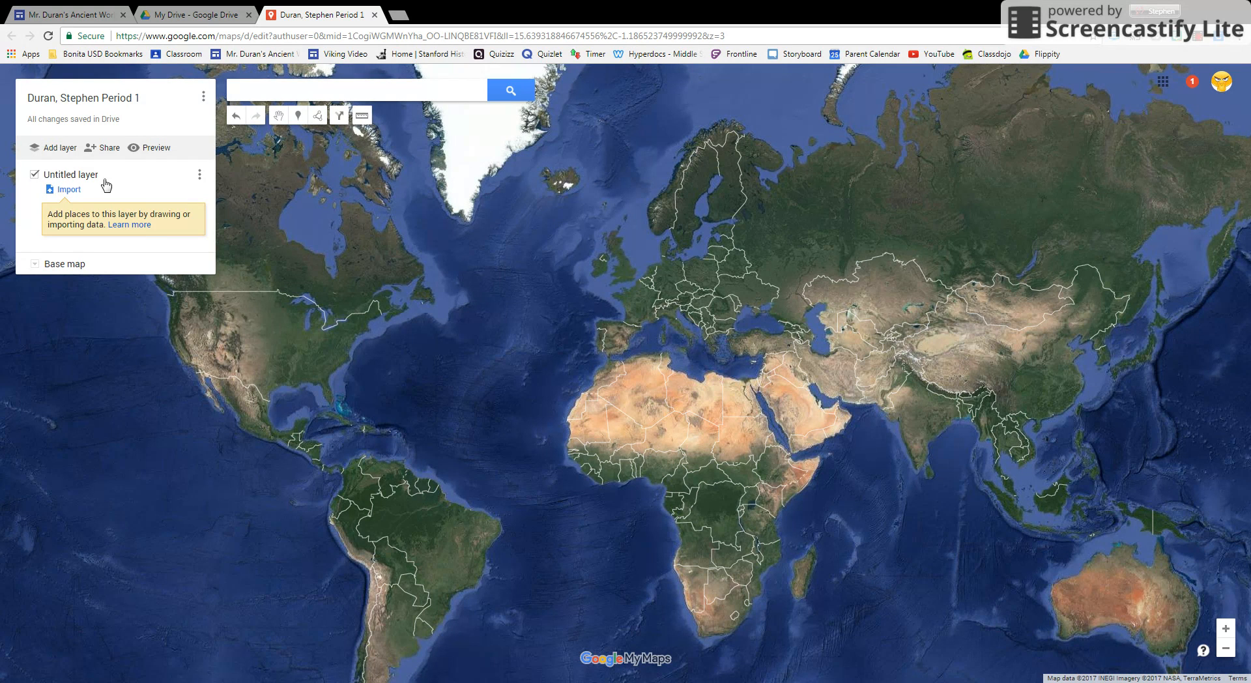
left_click(64, 175)
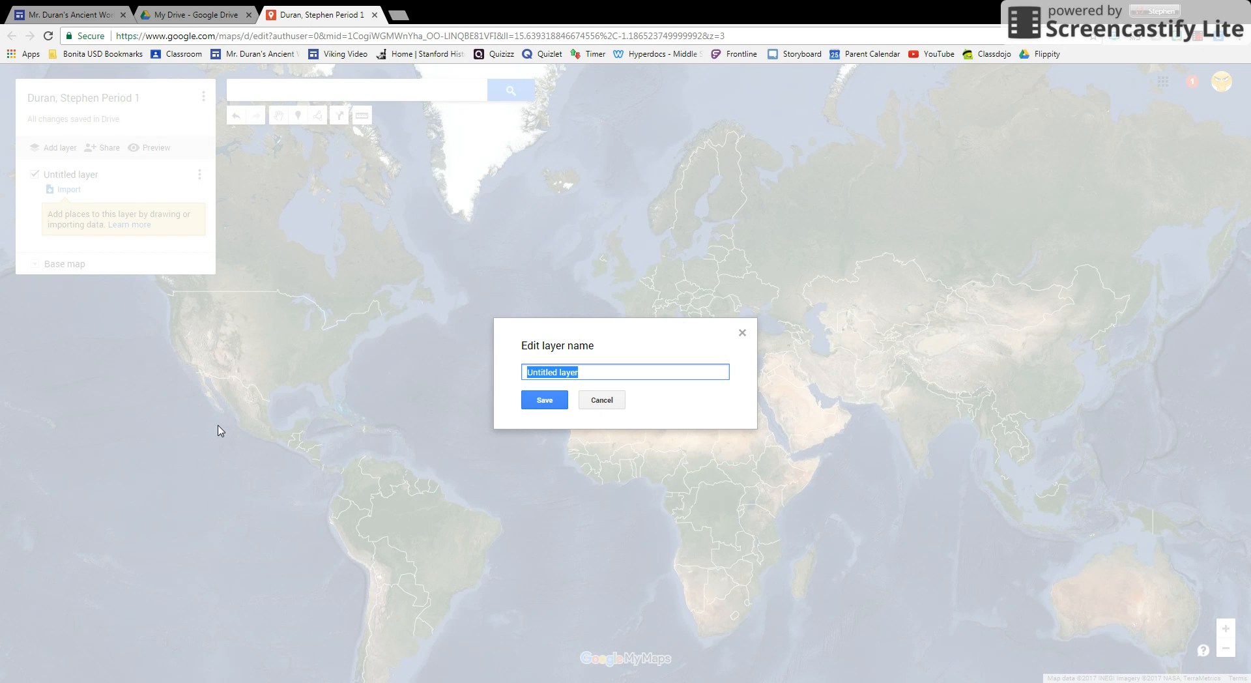
type("U")
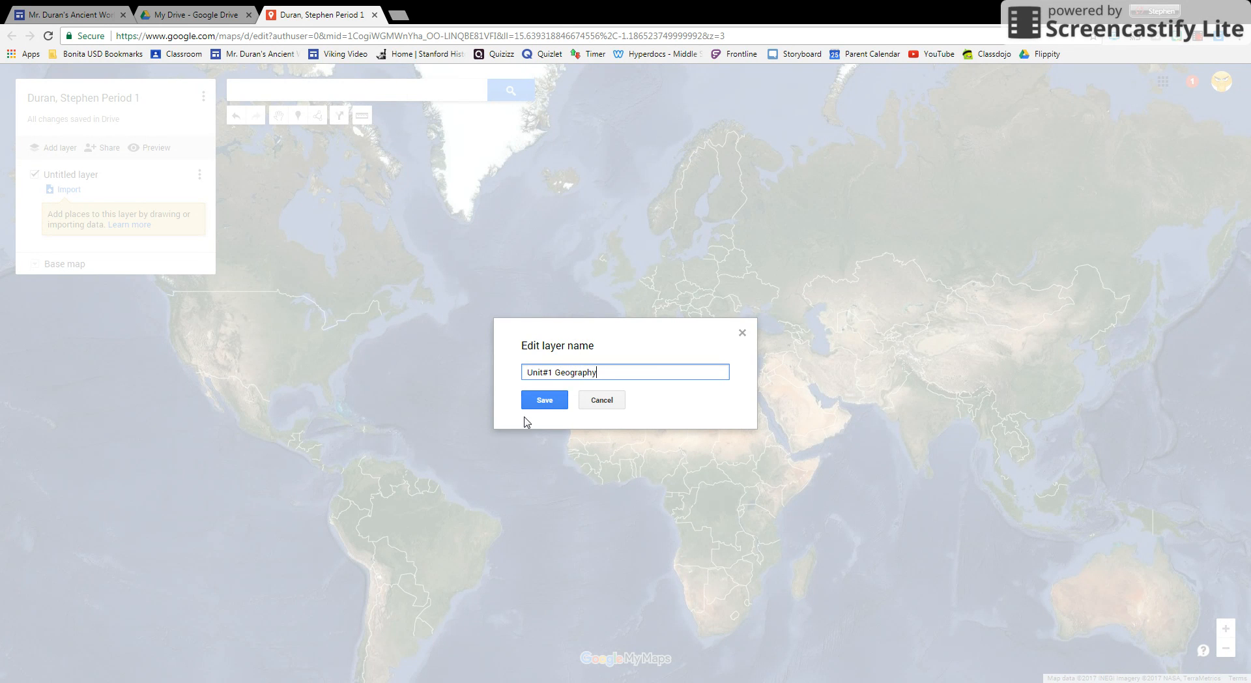
left_click(544, 399)
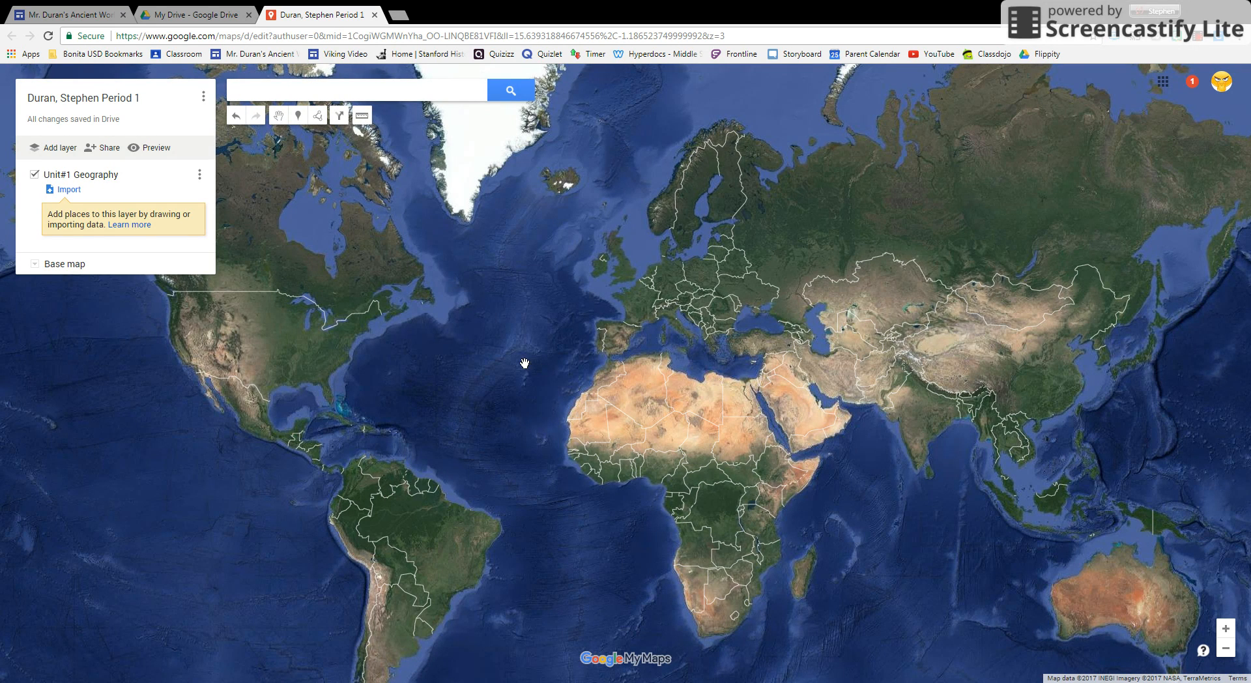
Add a marker in central Europe, name it "Europe" and save it.
left_click_drag(455, 357, 508, 338)
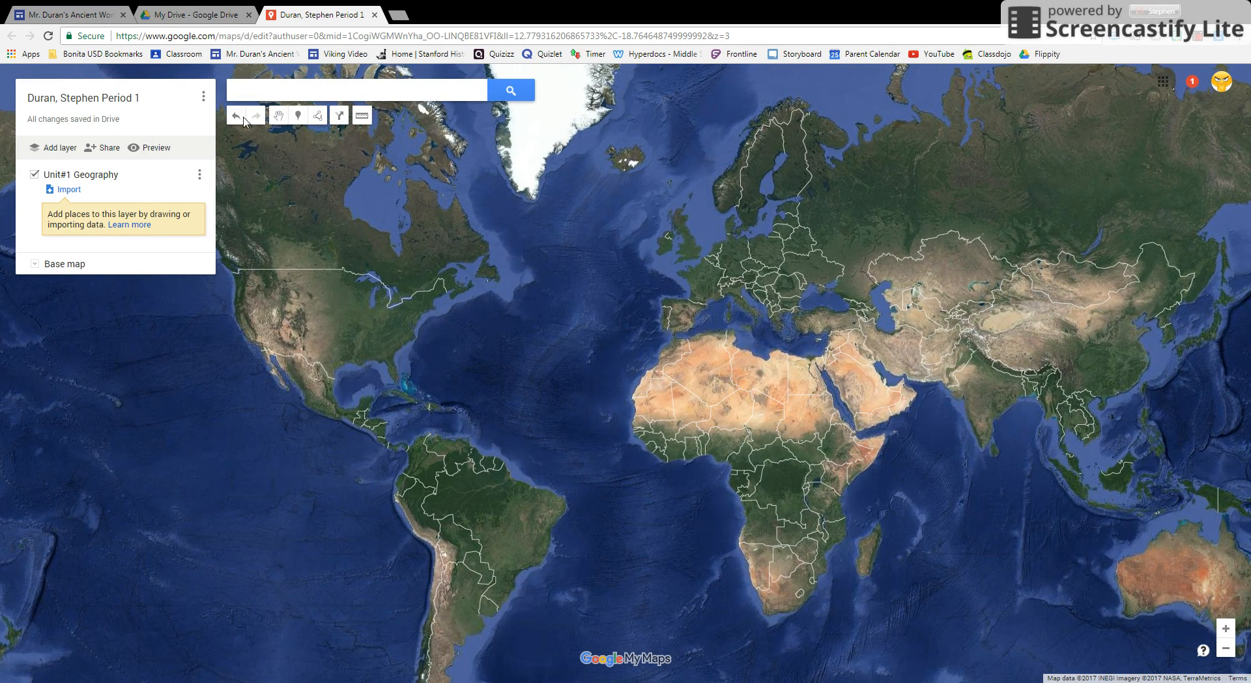
left_click(293, 117)
left_click(740, 264)
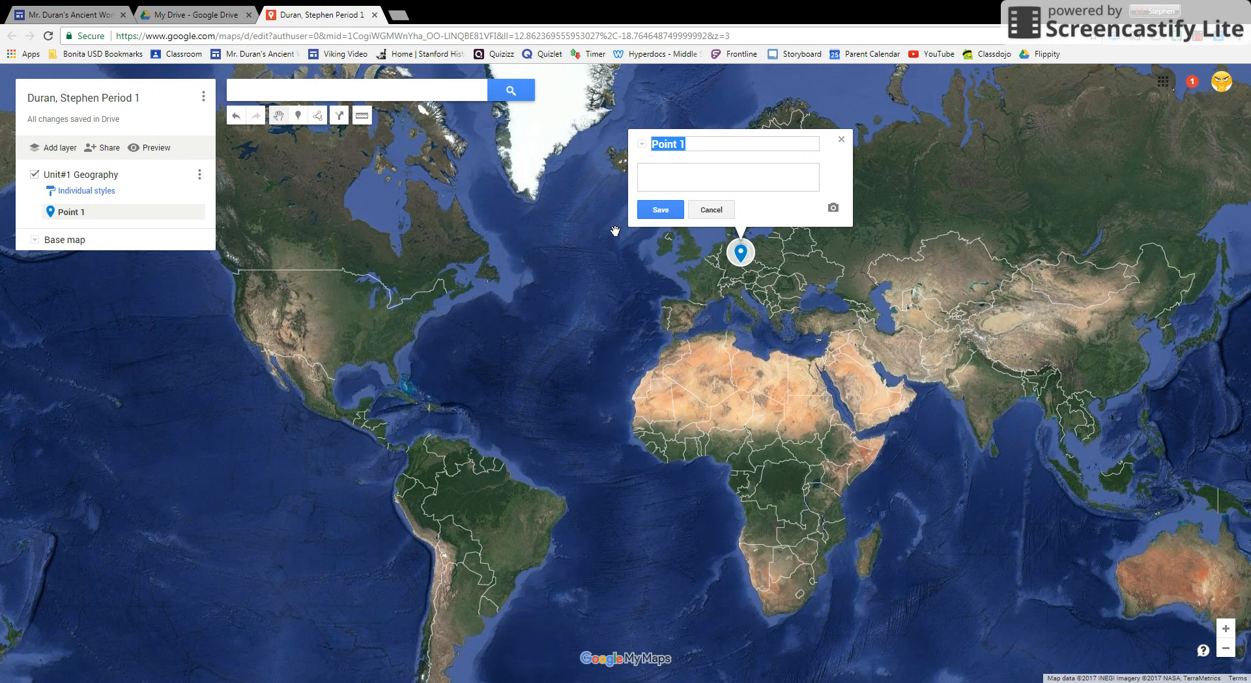
type("Europe")
left_click(665, 210)
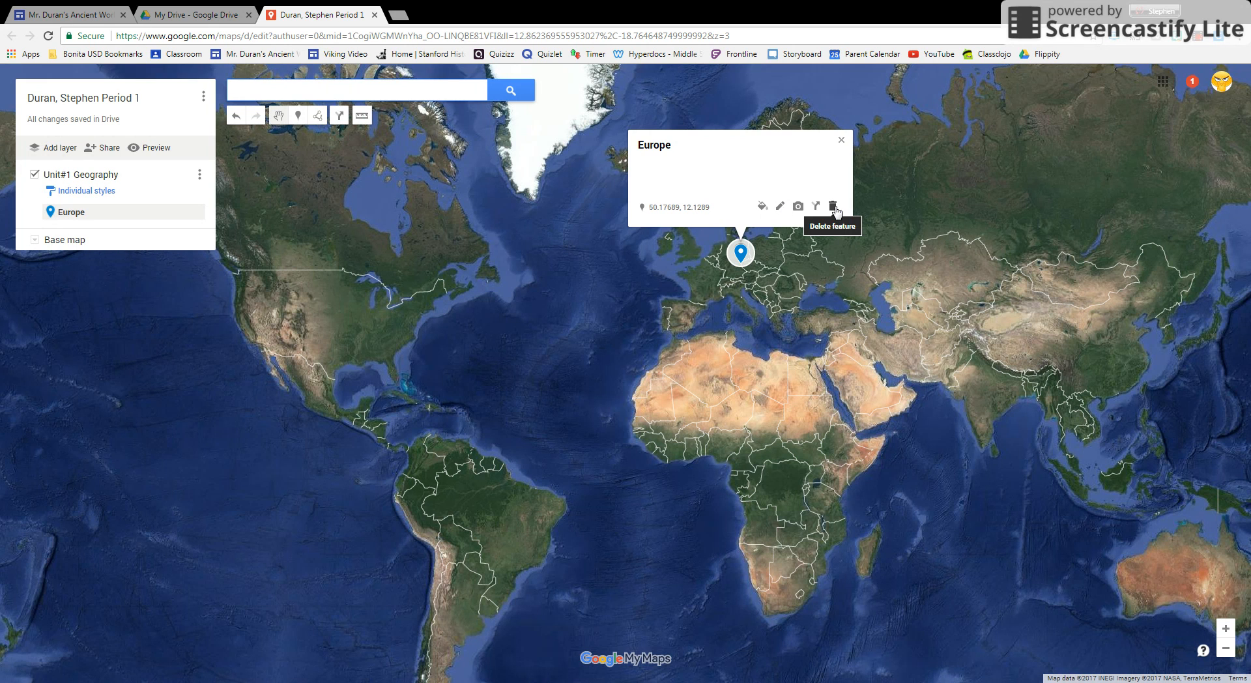
Add the description "I wish I could to Europe" to the Europe marker and save it.
left_click(780, 208)
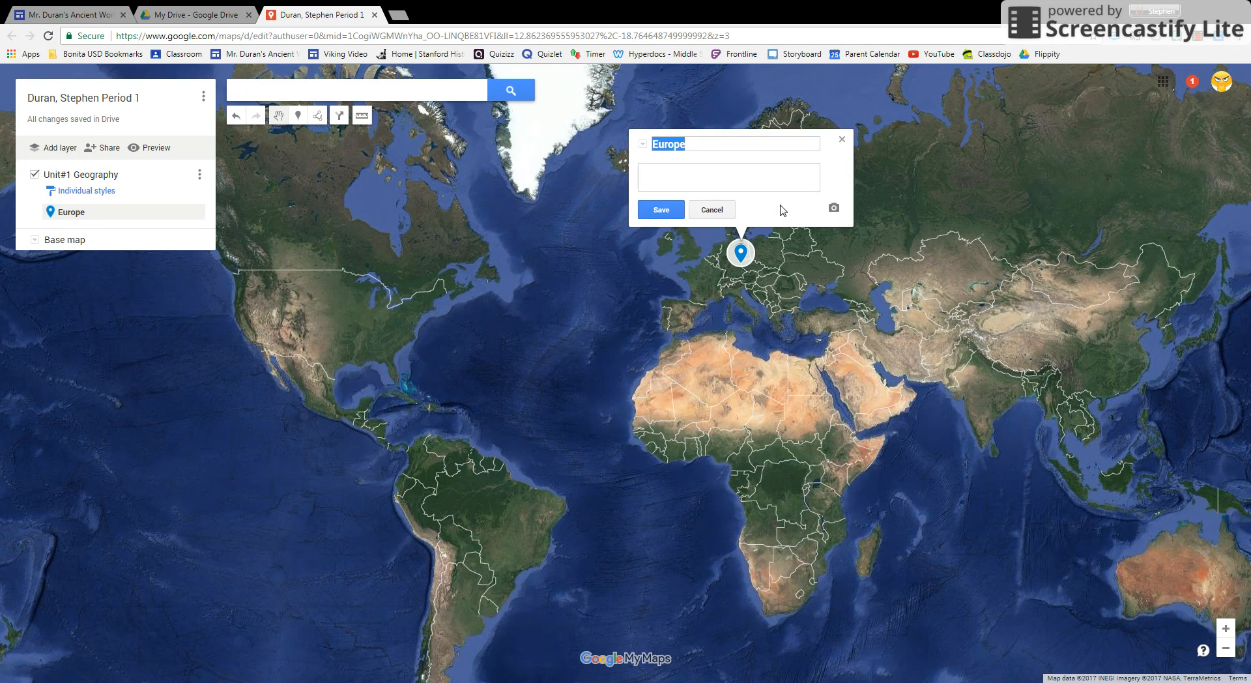
left_click(656, 169)
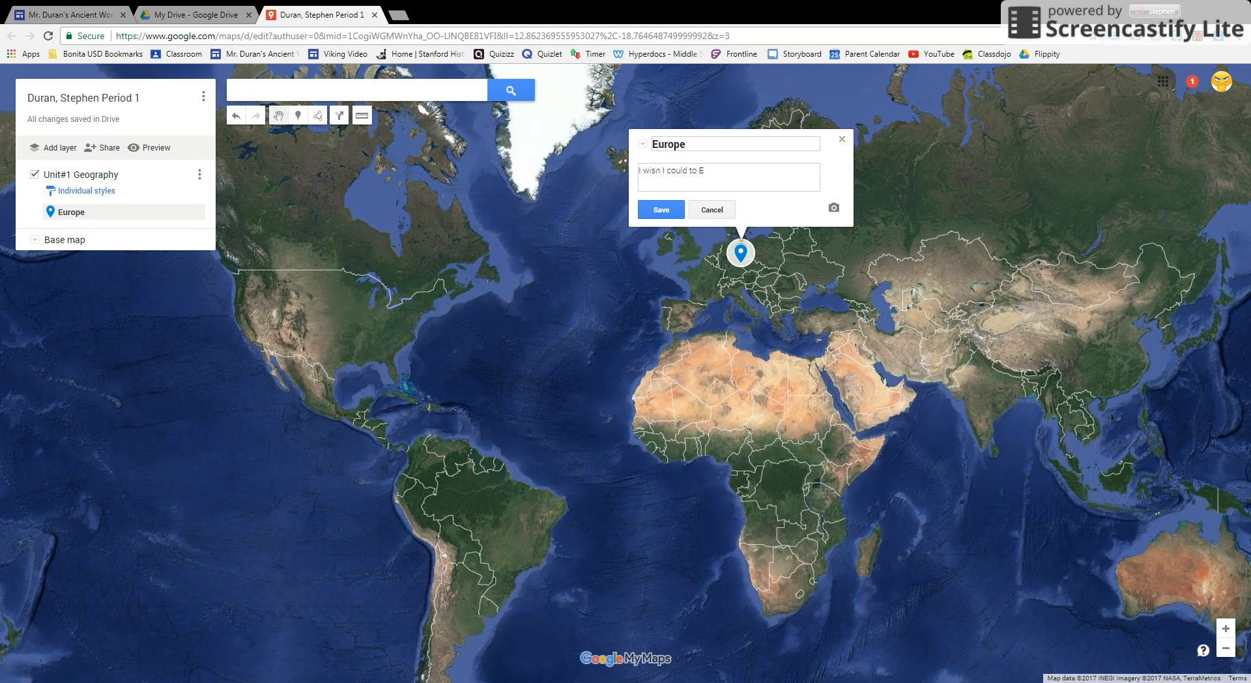
left_click(660, 210)
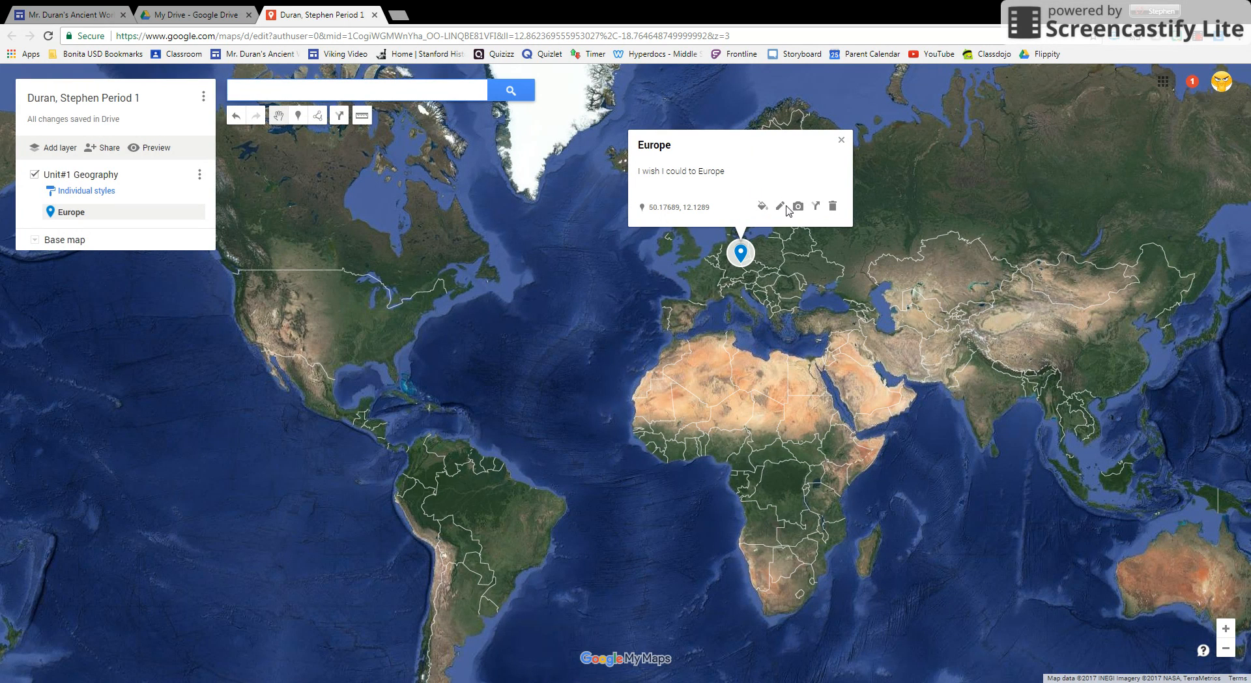
left_click(780, 205)
left_click(725, 171)
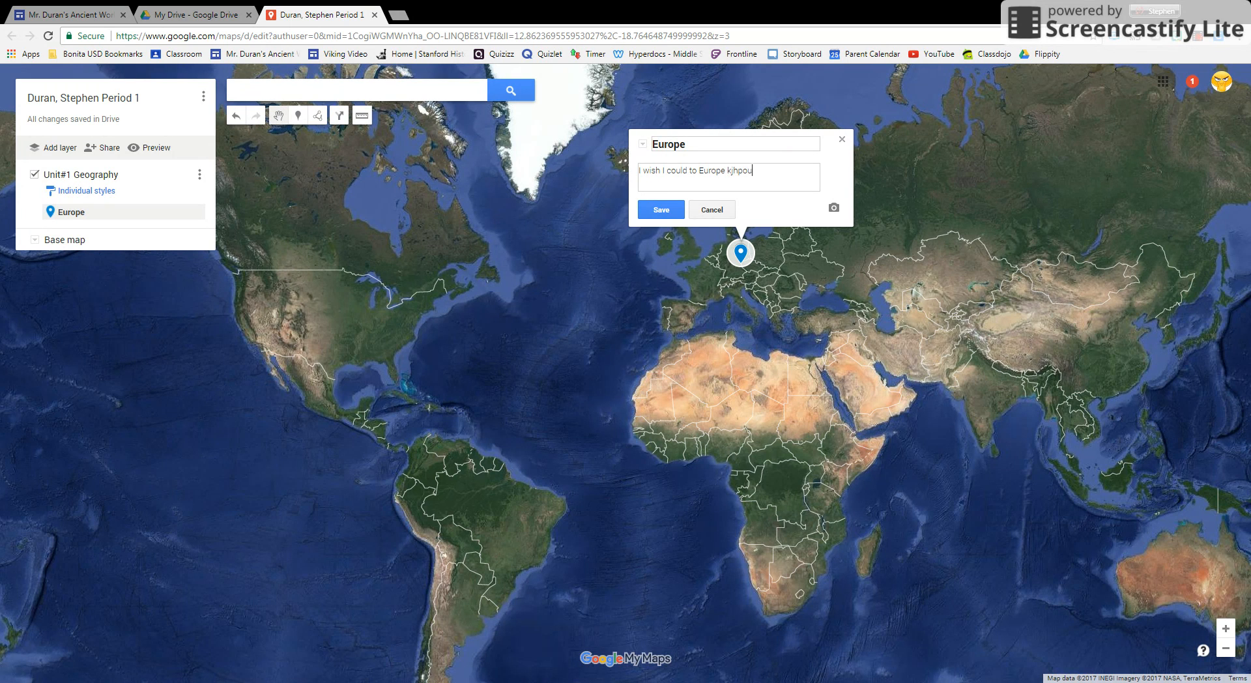
left_click(841, 137)
Open the image chooser for the Europe marker and run a Google Image Search for "Europe".
left_click(743, 255)
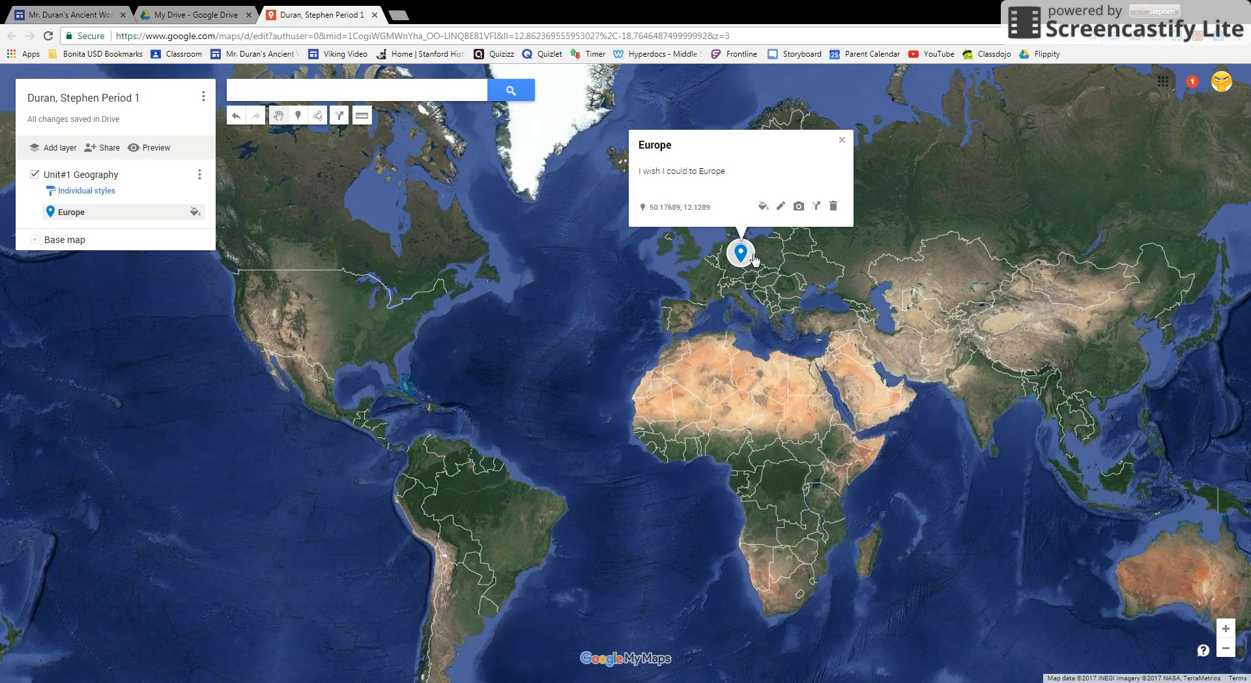
left_click(799, 207)
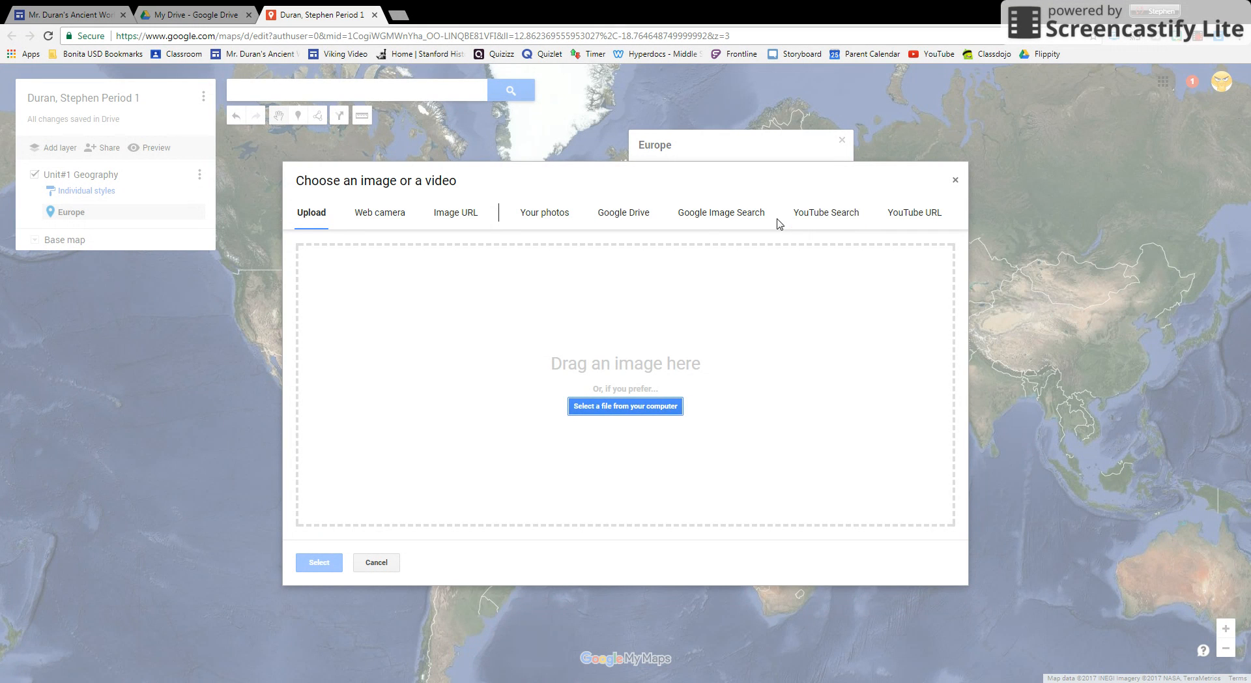
left_click(703, 215)
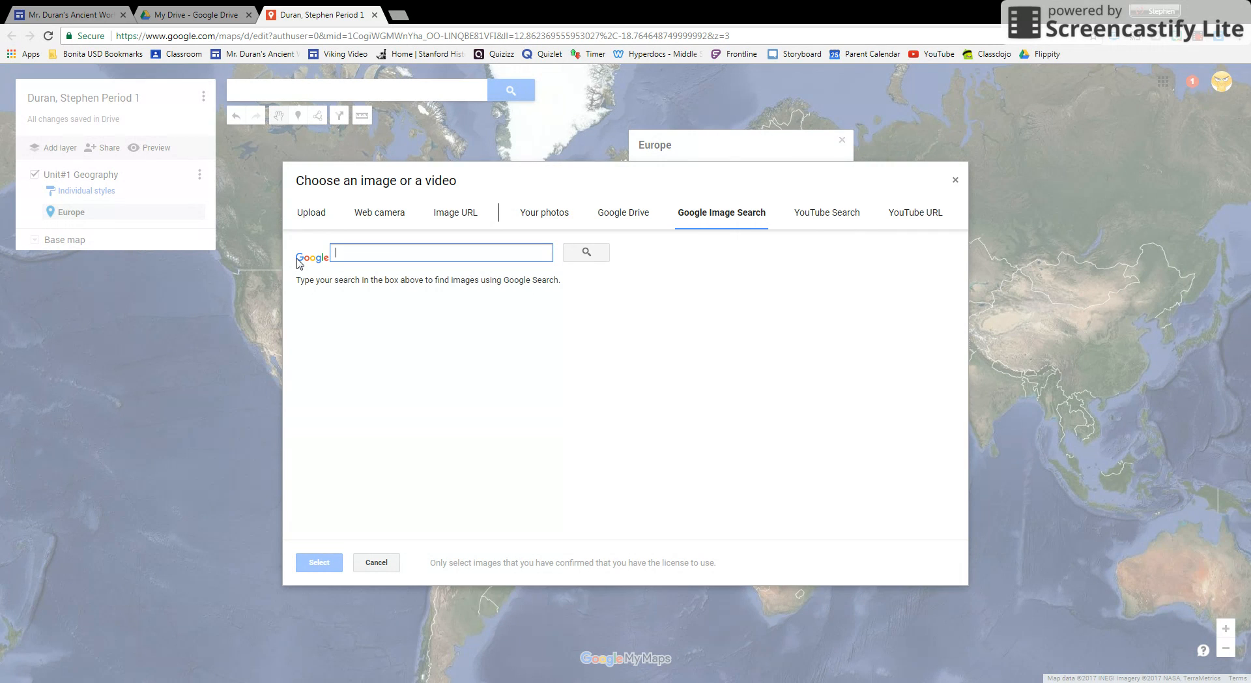
type("Europe")
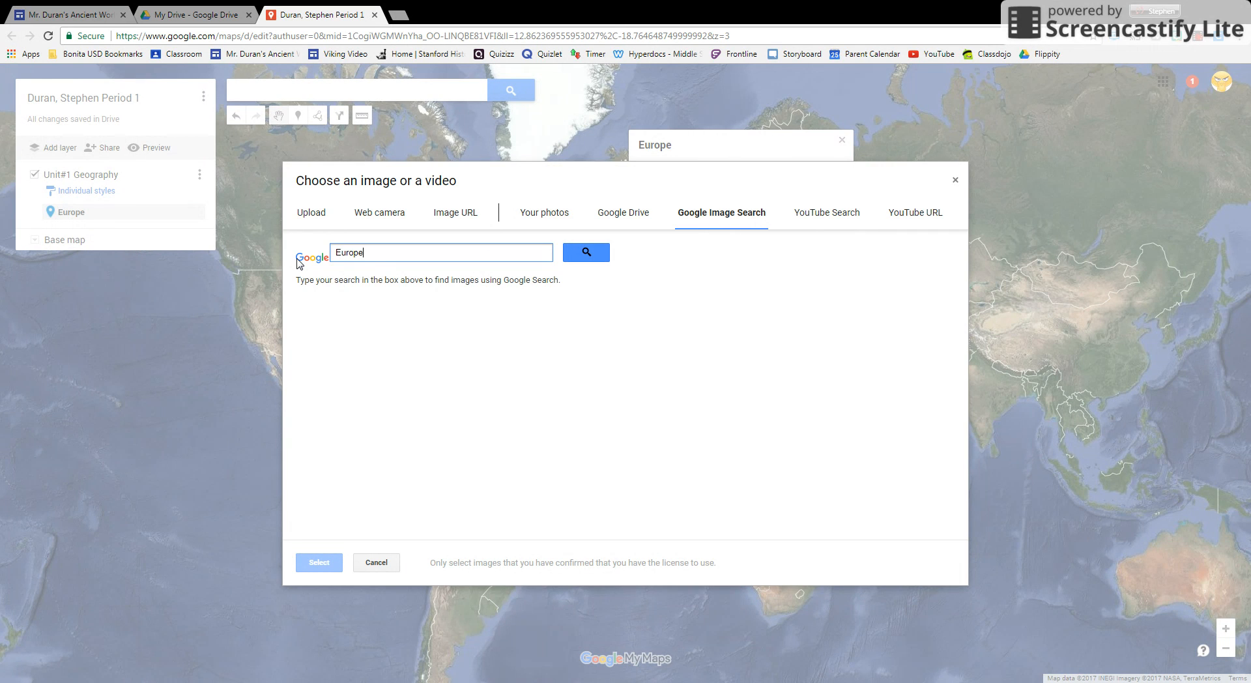
key("Return")
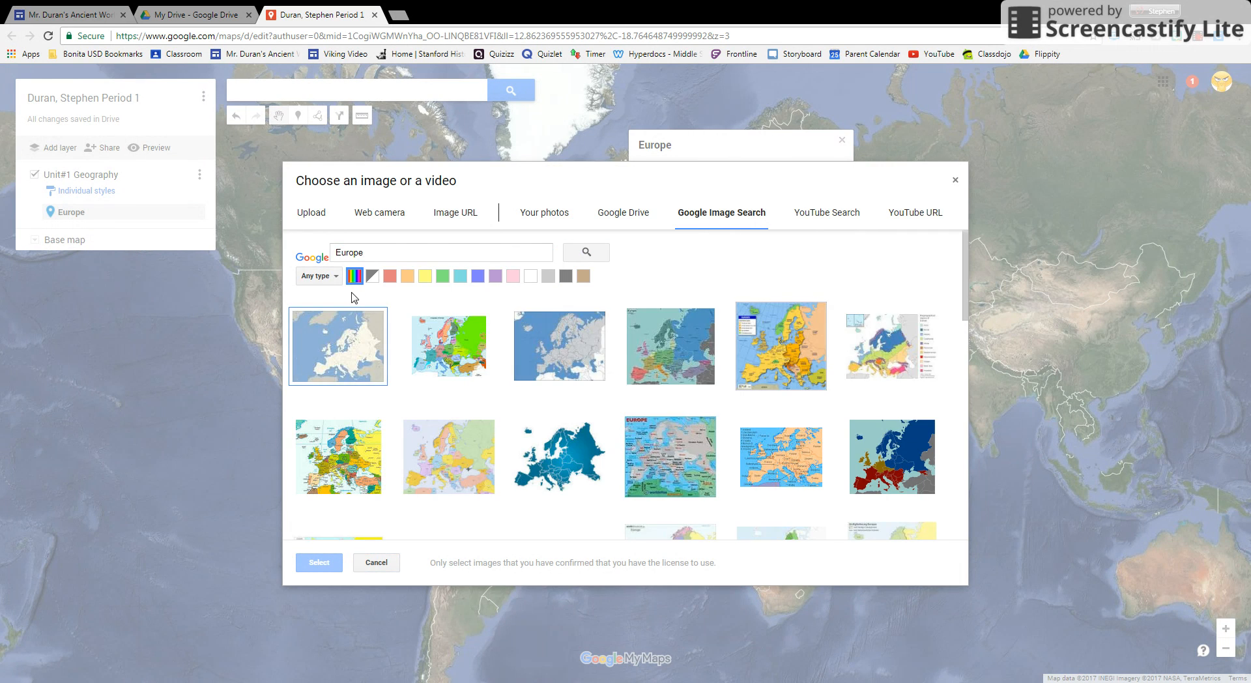
Attach the first search result, the plain blue-and-cream map of Europe, to the Europe marker and save it.
scroll(641, 317, "down", 1)
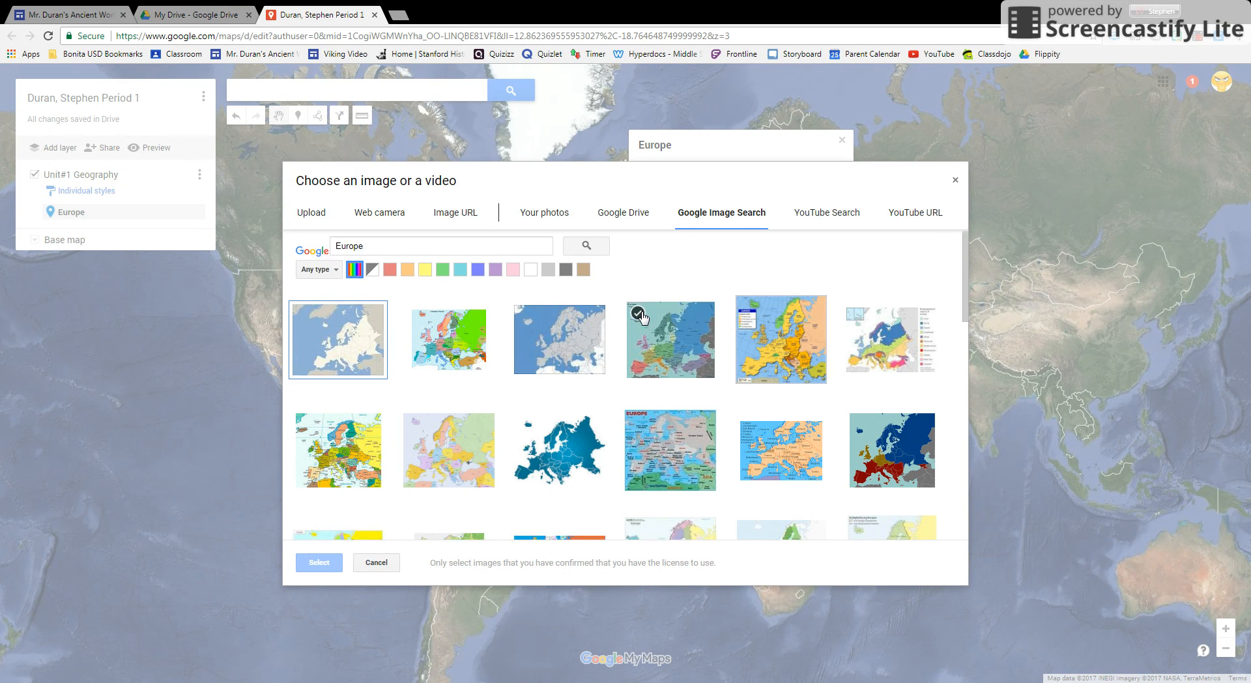
scroll(641, 317, "down", 3)
scroll(641, 521, "up", 3)
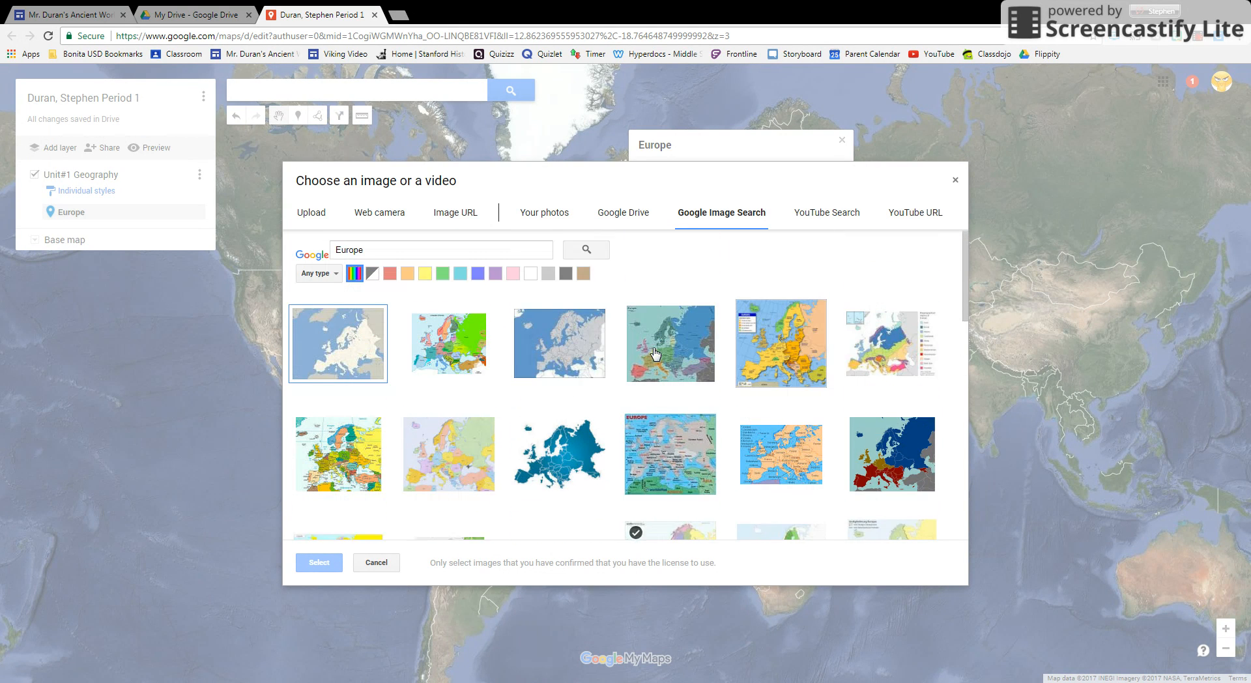
left_click(350, 351)
left_click(309, 564)
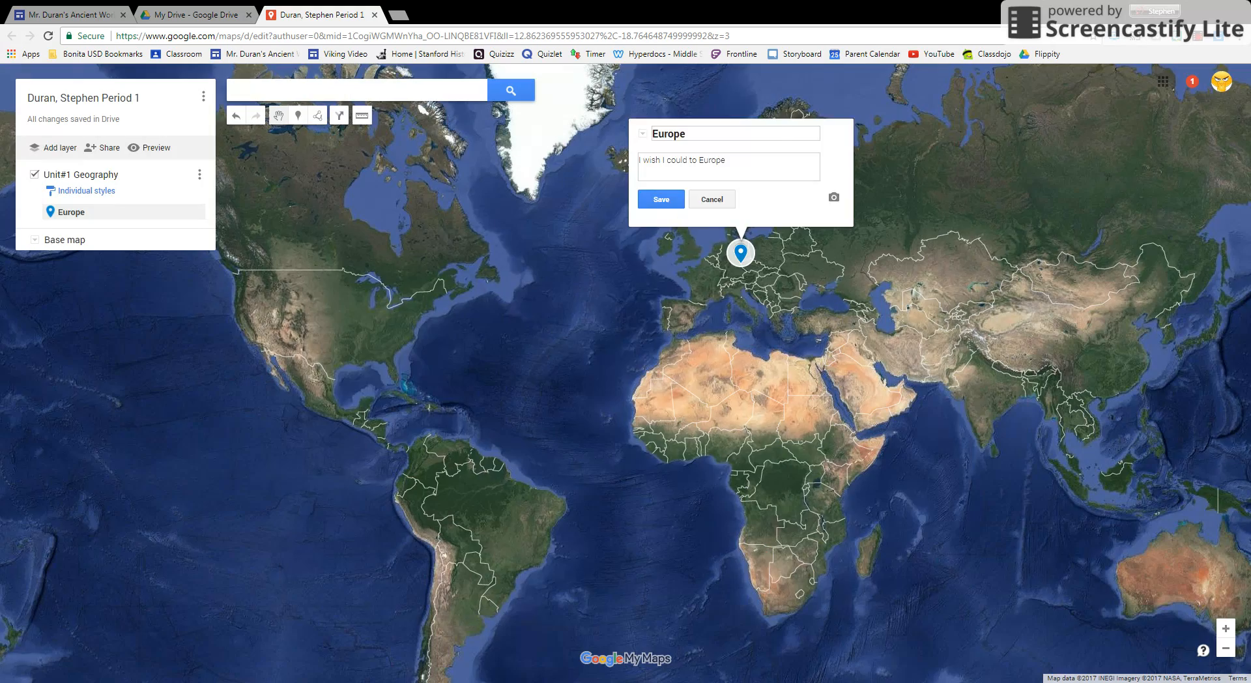
scroll(752, 385, "up", 1)
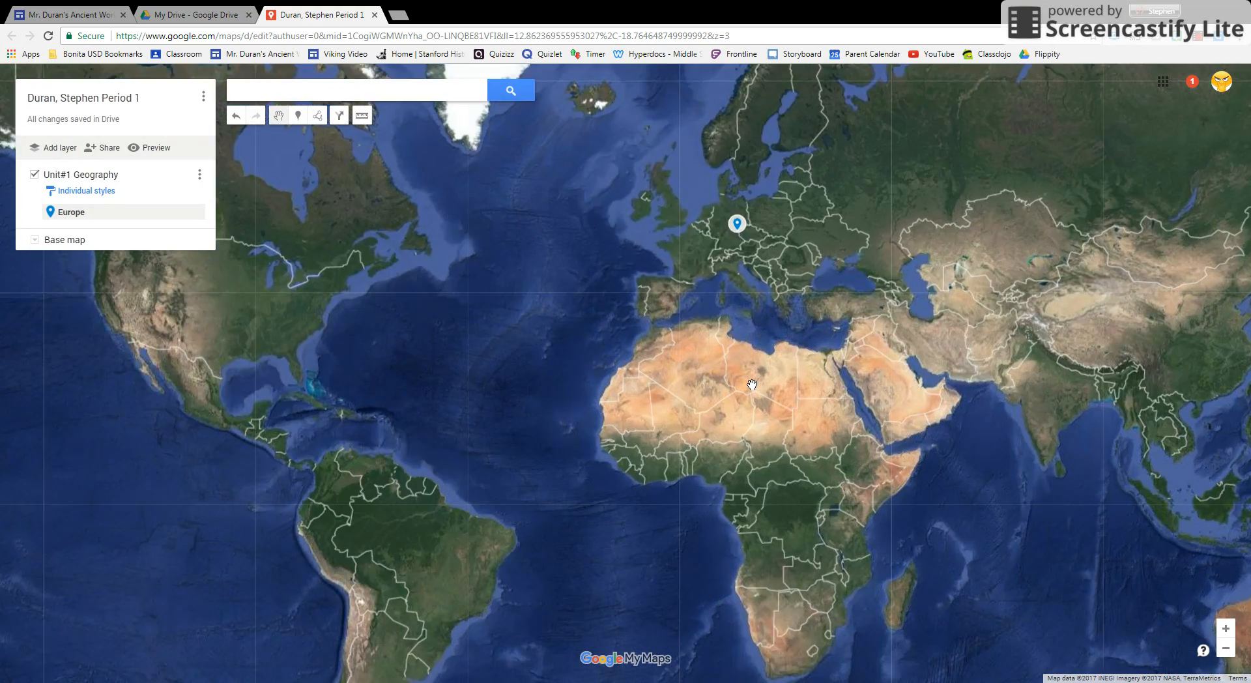
scroll(752, 384, "up", 1)
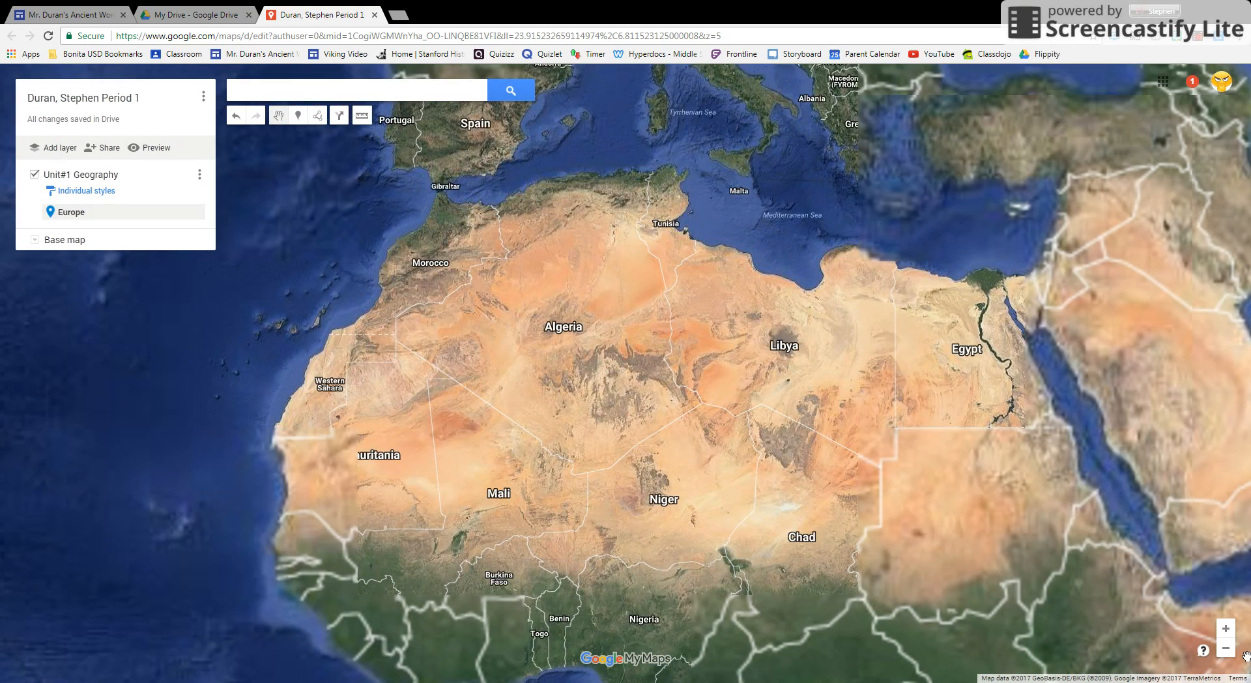
left_click(1225, 648)
left_click(1226, 647)
left_click(1225, 647)
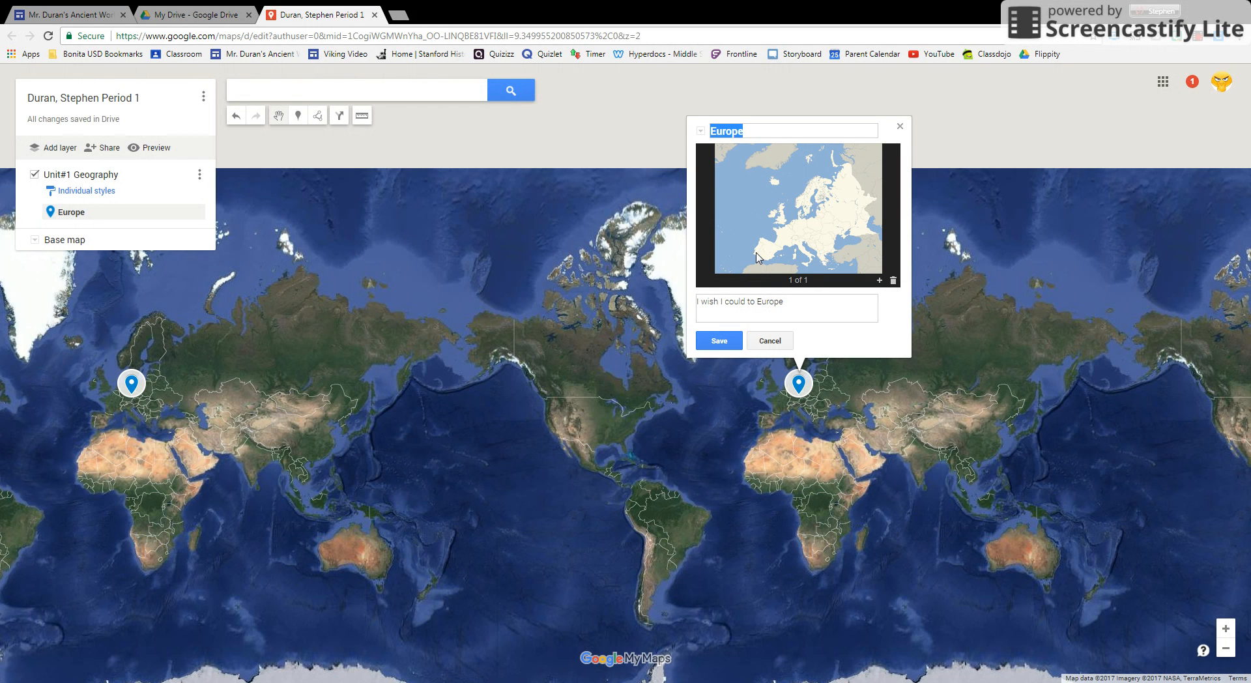
left_click(719, 340)
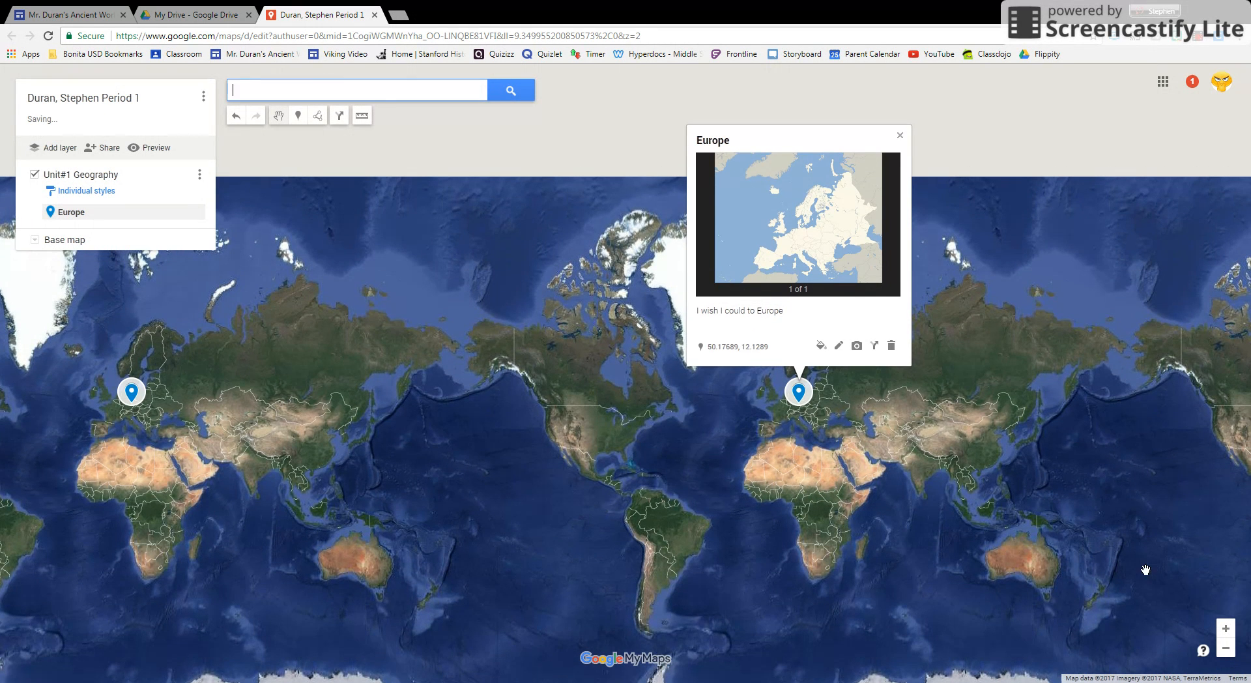
left_click(1228, 630)
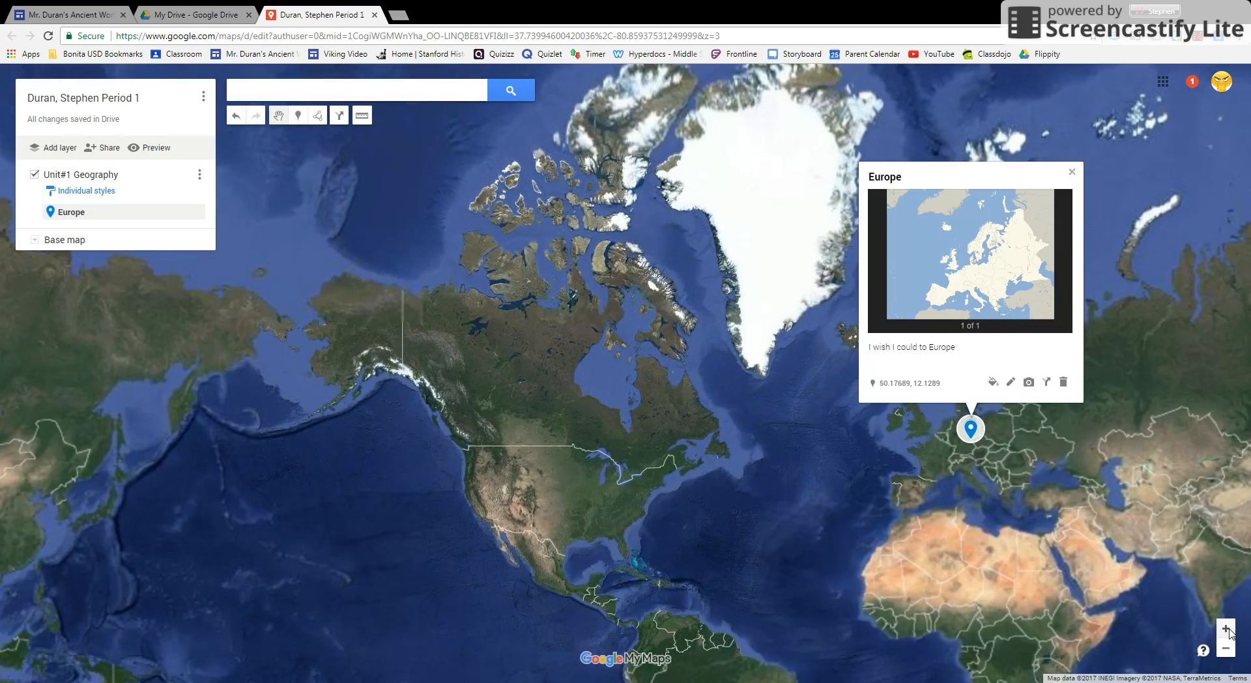
scroll(909, 500, "up", 1)
left_click_drag(810, 331, 676, 206)
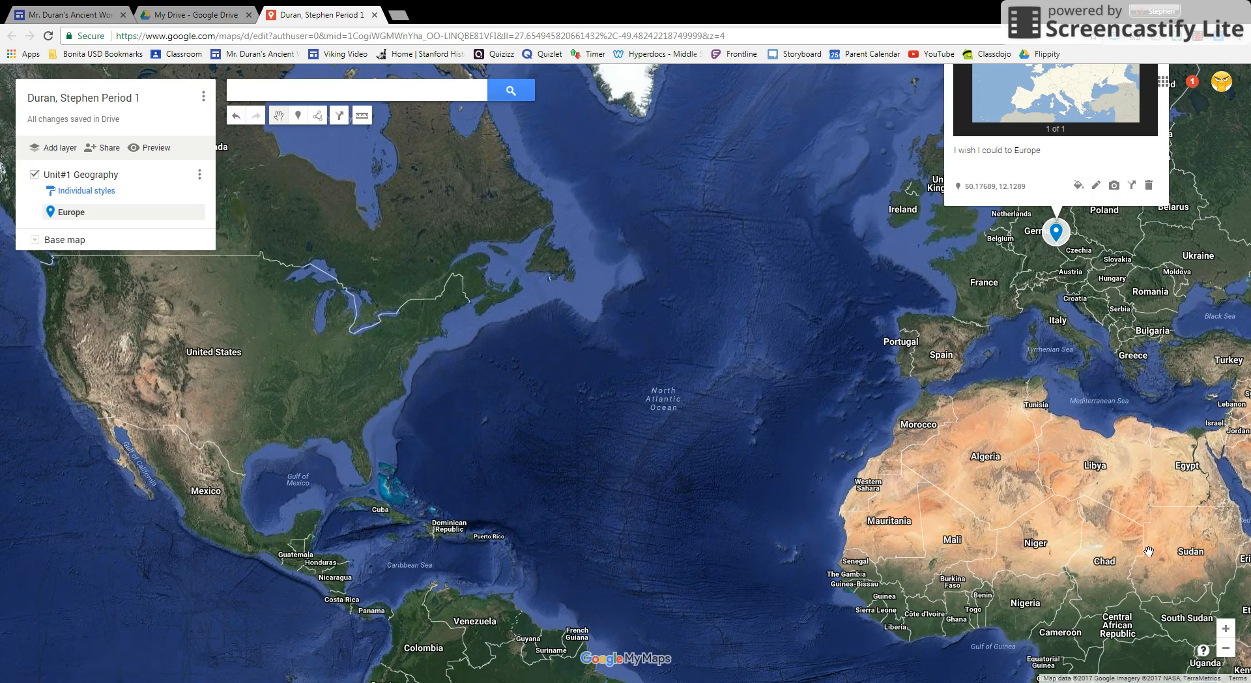
left_click(1226, 649)
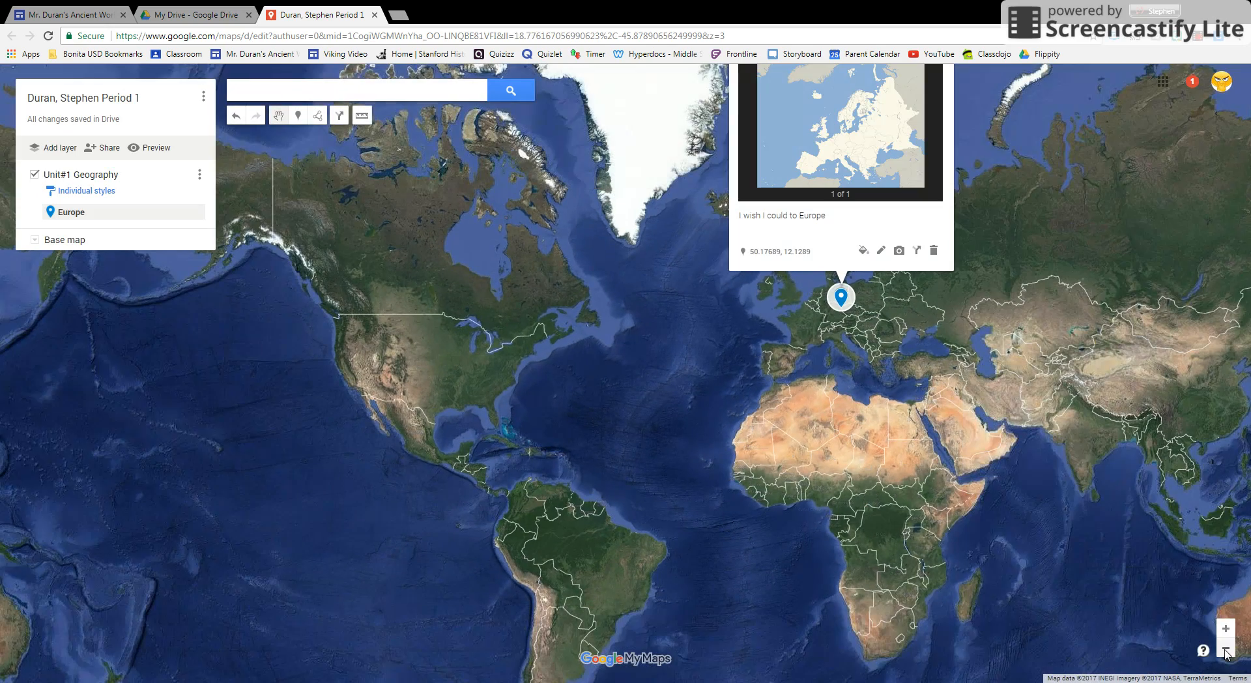
left_click(1226, 649)
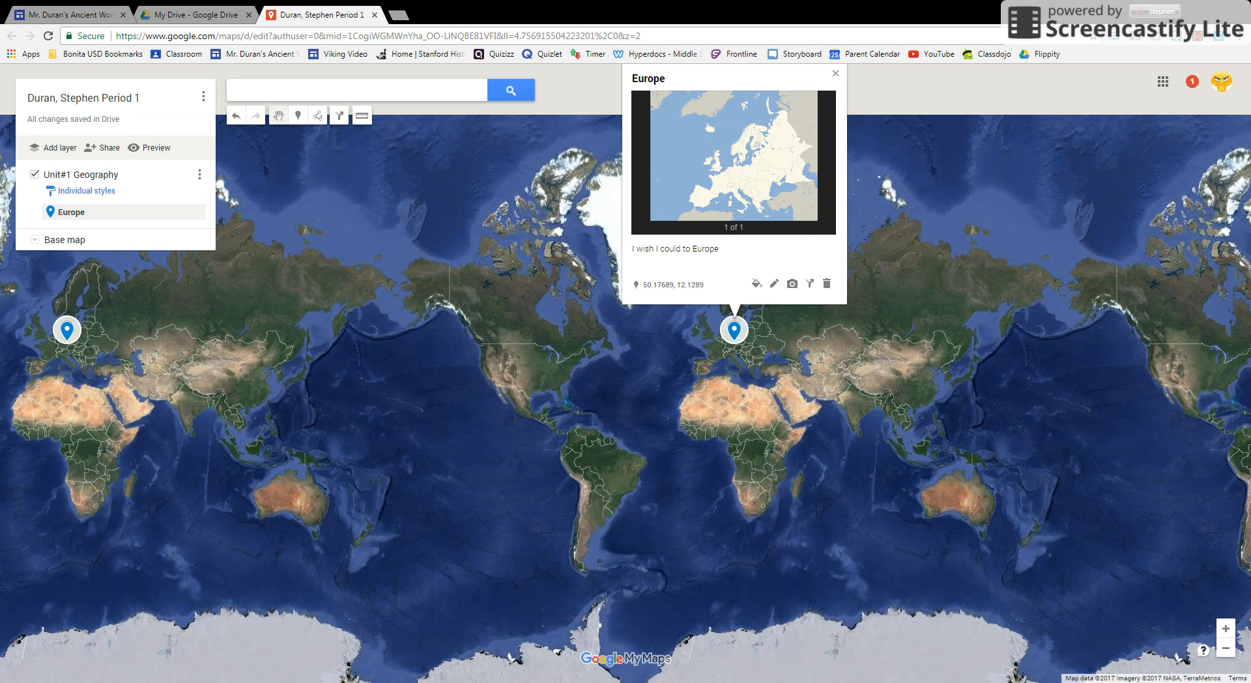
Add a "North America" marker from a place search, and delete that marker again.
left_click(300, 90)
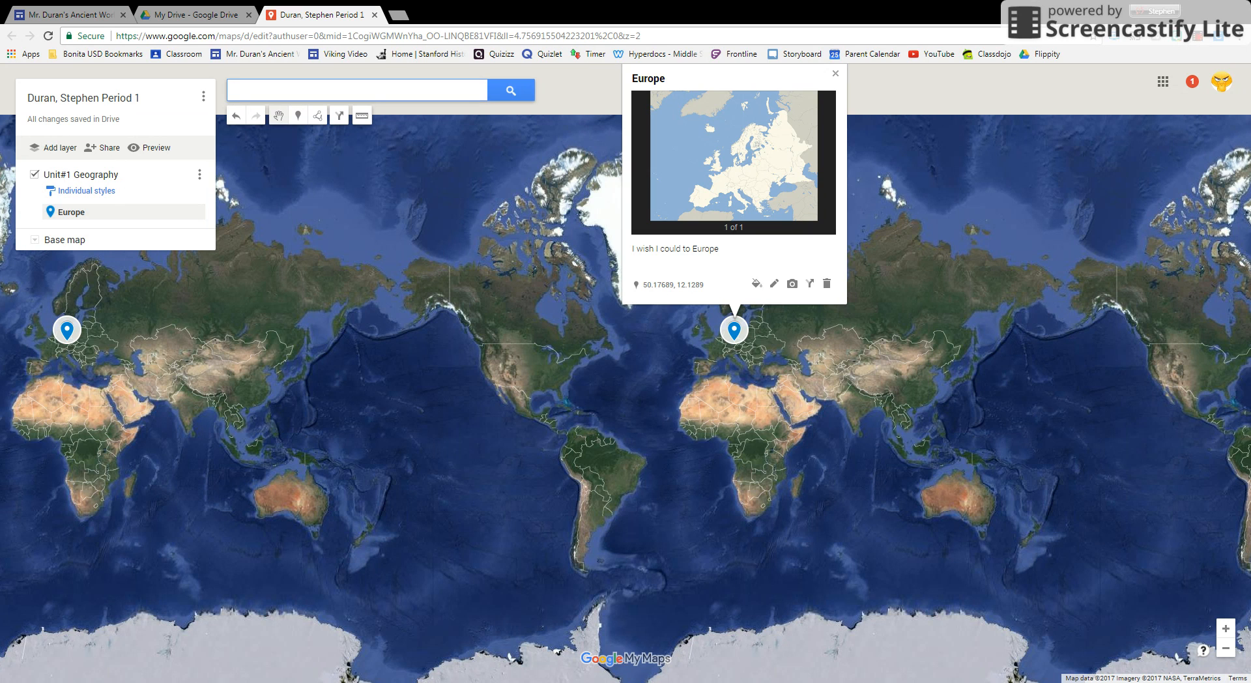
type("Nort")
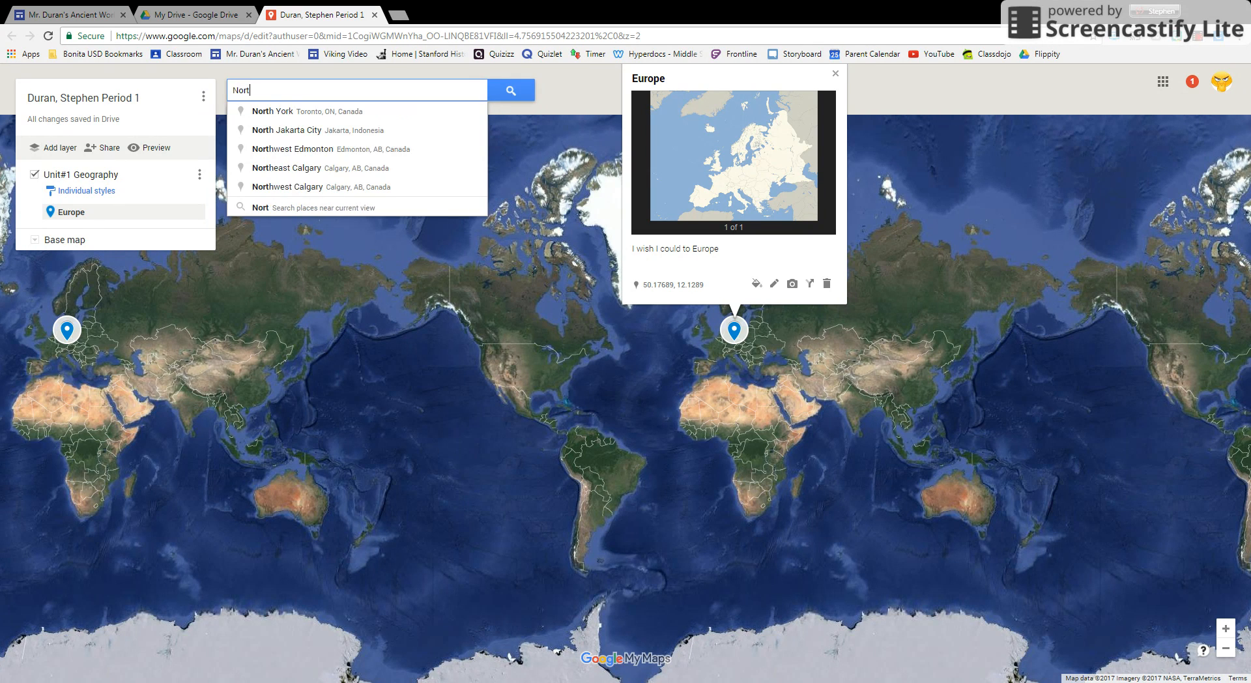
type("h America")
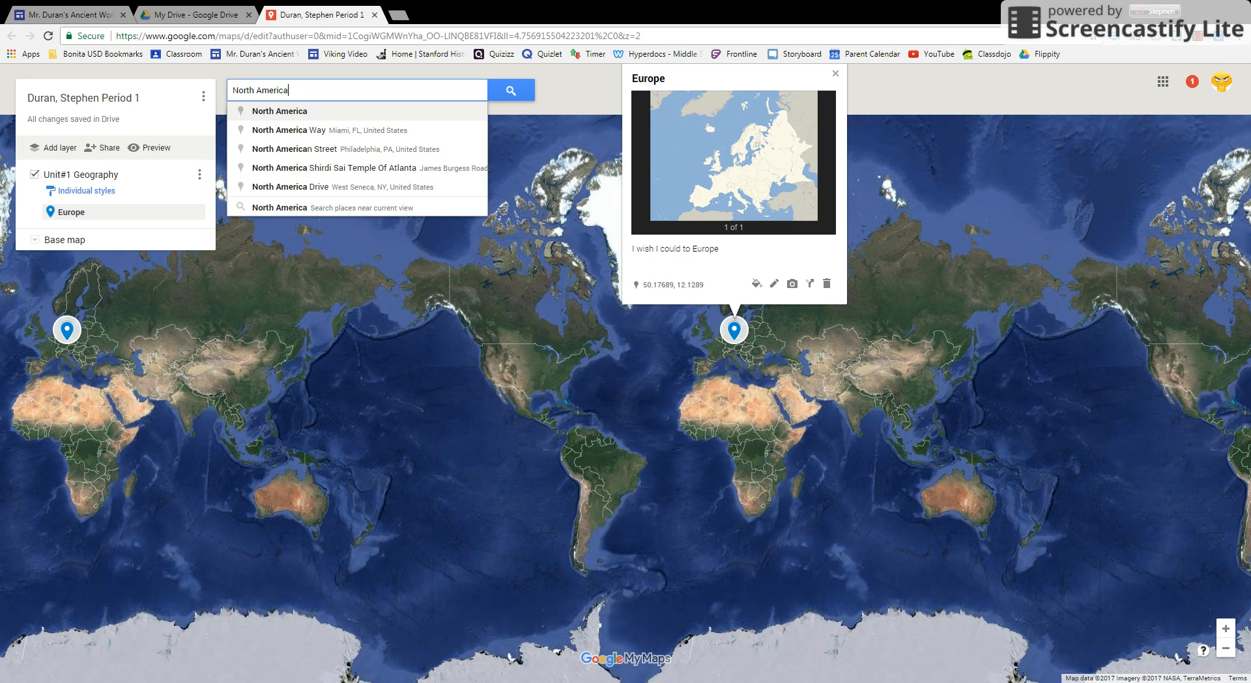
left_click(299, 112)
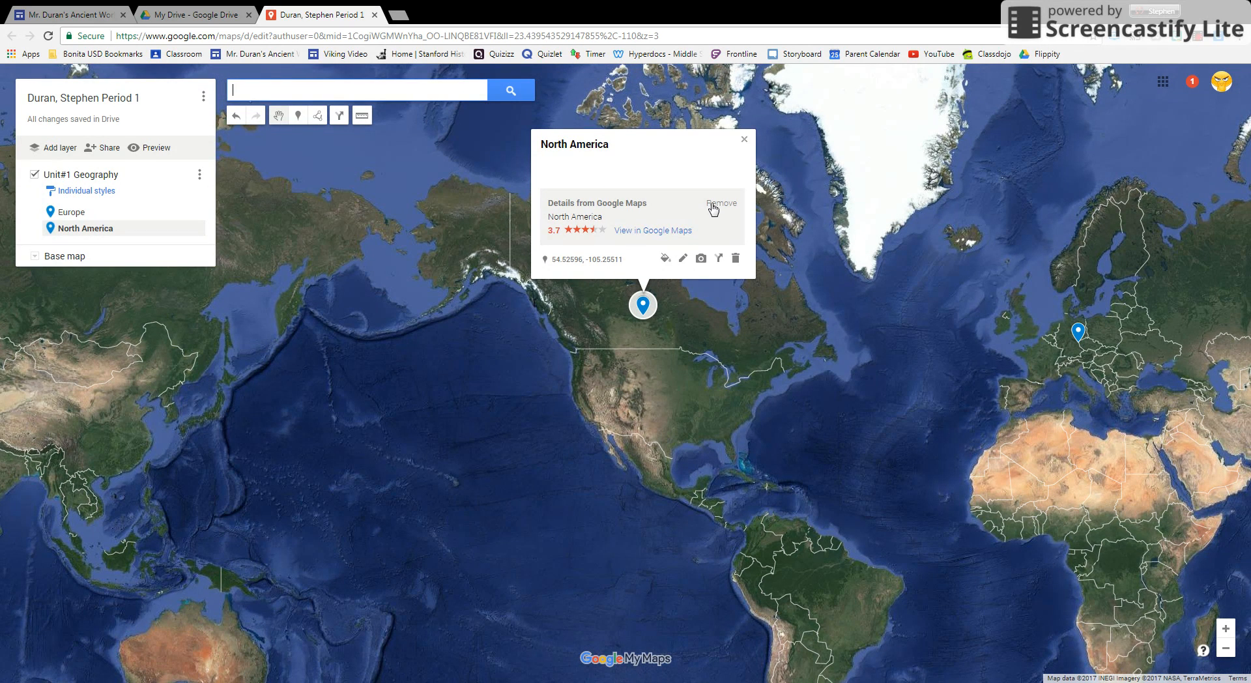
left_click(713, 205)
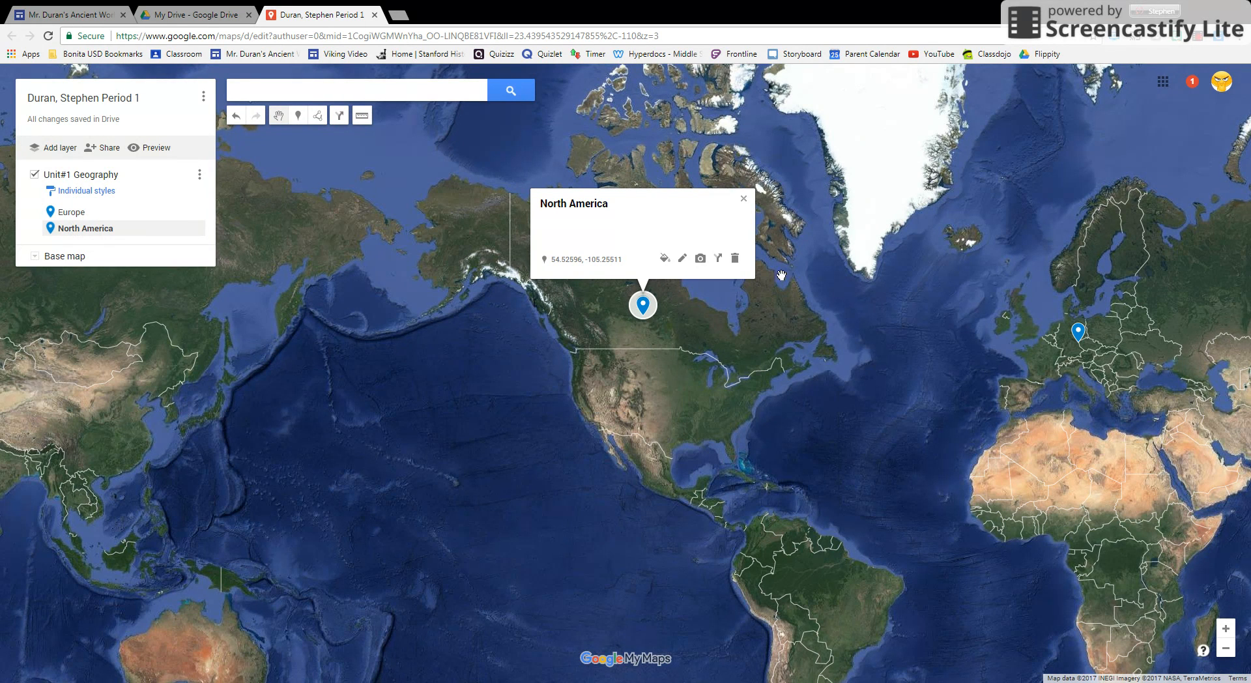
left_click(735, 259)
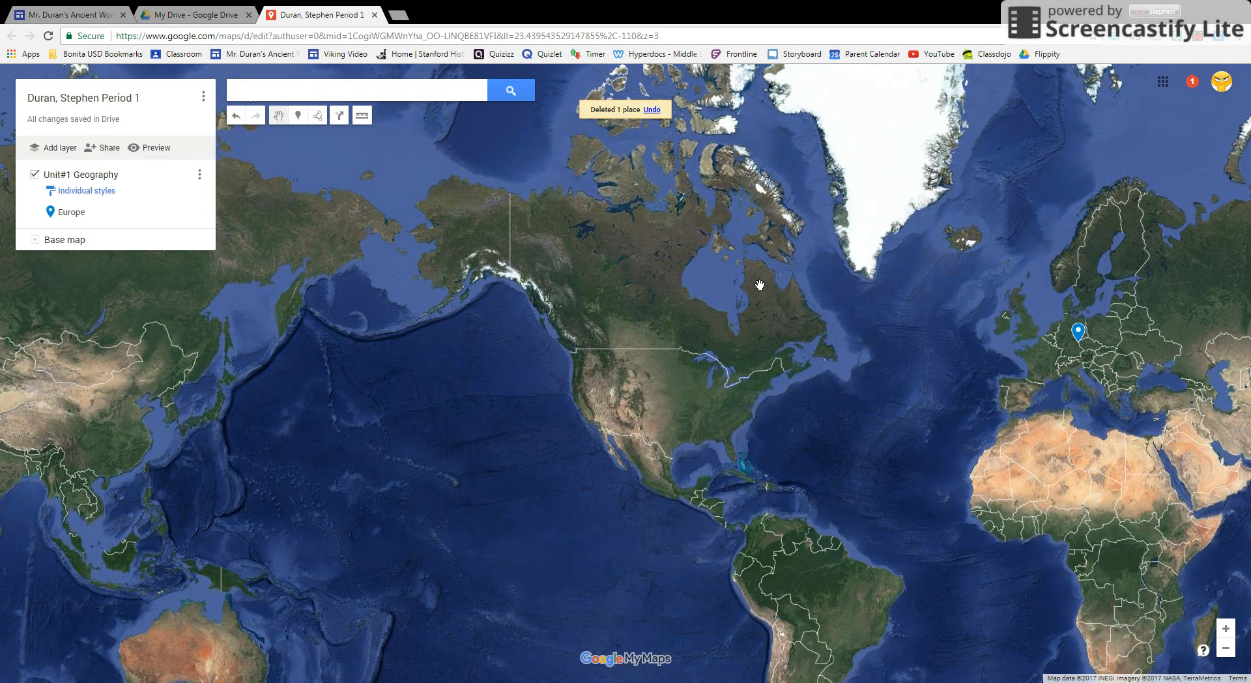
Place a marker by hand in the central United States, name it "North America" and save it.
left_click(298, 115)
left_click(658, 388)
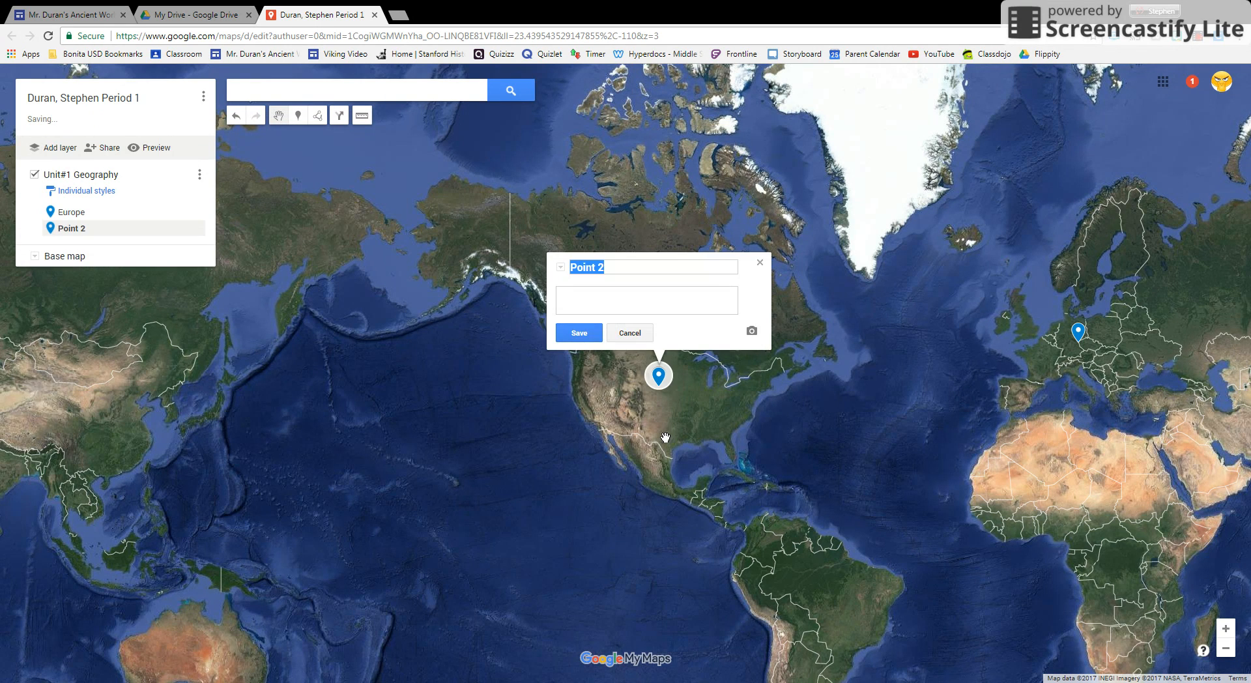
type("North America")
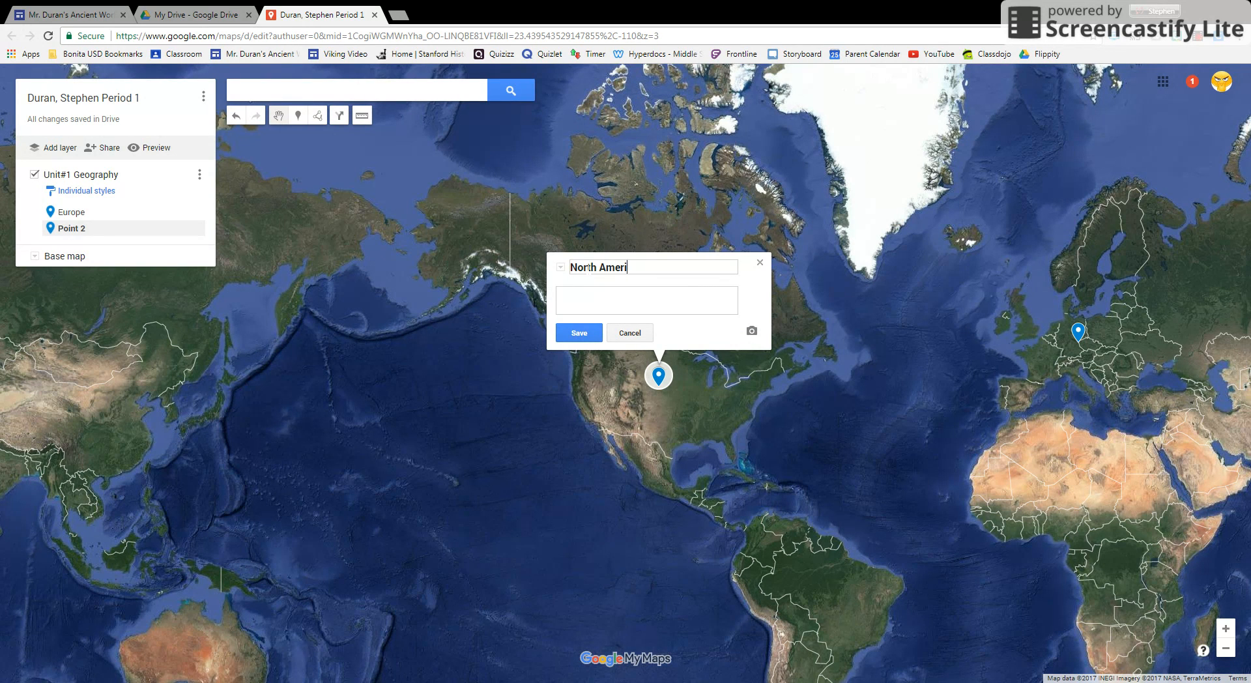
left_click(578, 333)
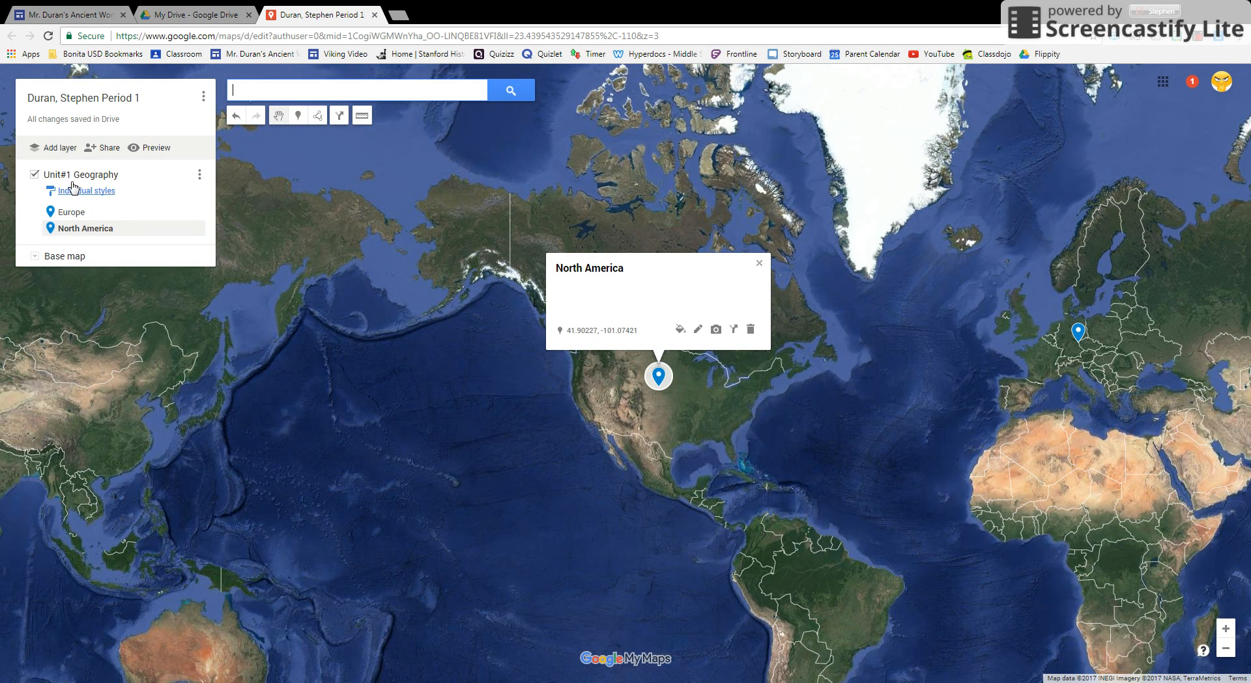
mouse_move(509, 498)
left_mouse_down()
mouse_move(388, 423)
mouse_move(230, 401)
mouse_move(211, 407)
mouse_move(230, 443)
left_mouse_up()
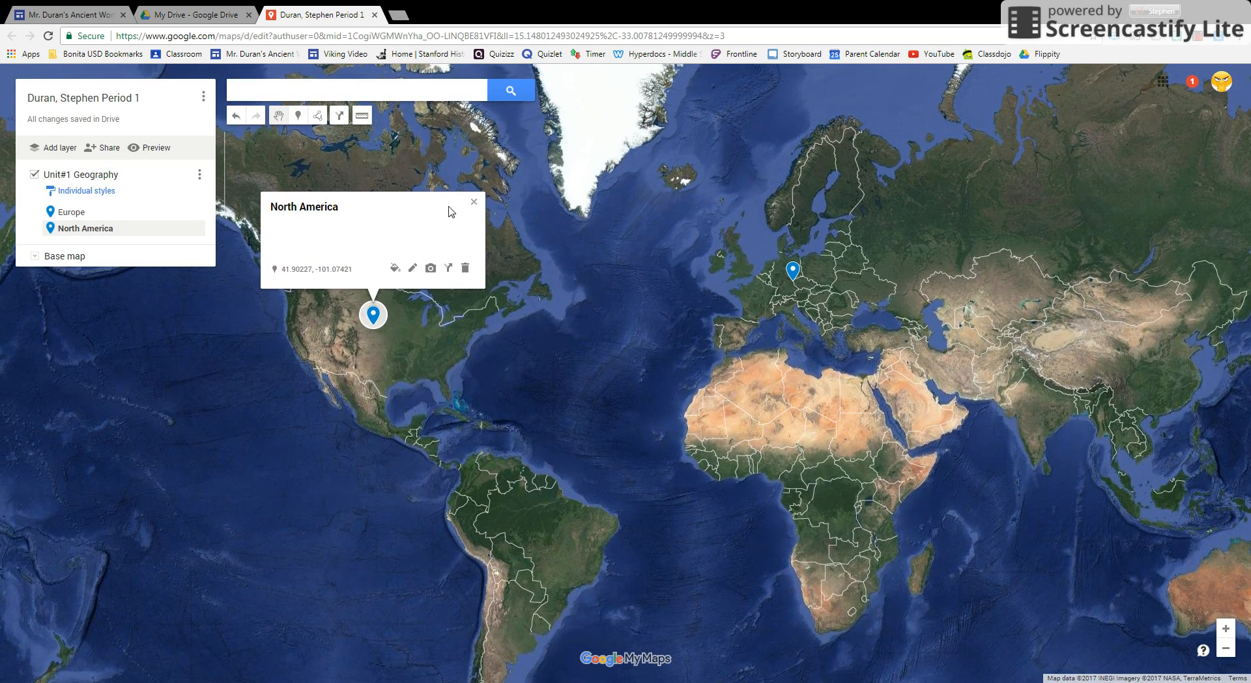